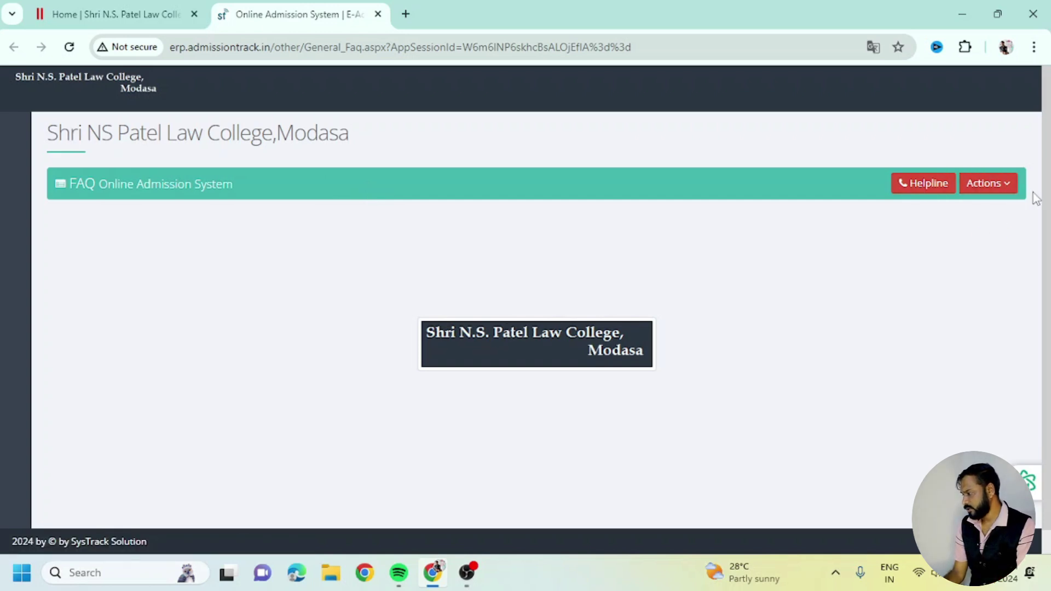
Step: Open the Quick Admission form from the college's online admission page
{"action": "scroll", "coordinate": [920, 220], "scroll_direction": "down", "scroll_amount": 1}
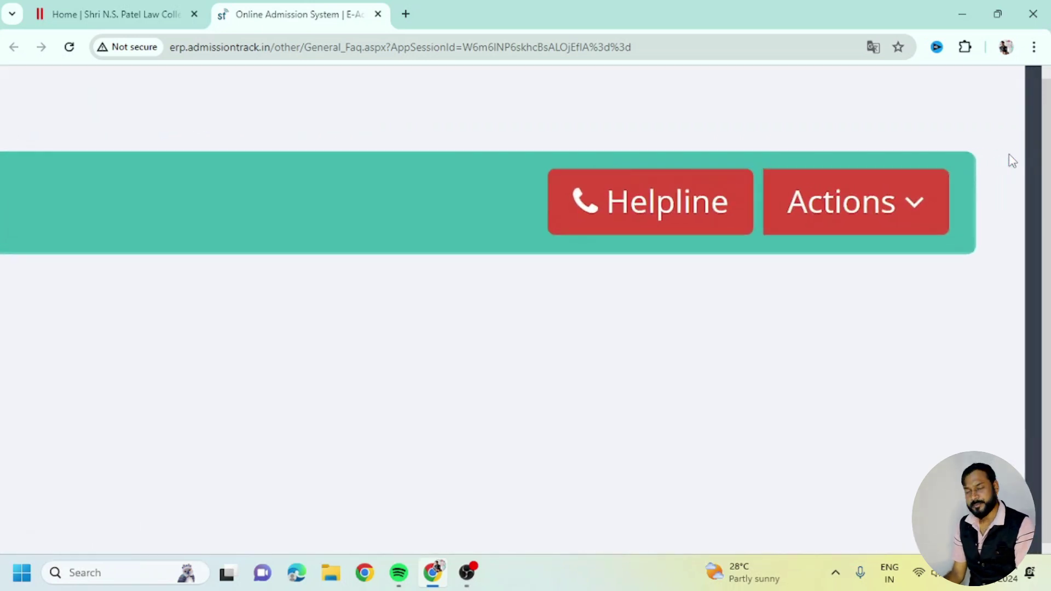
{"action": "left_click", "coordinate": [911, 215]}
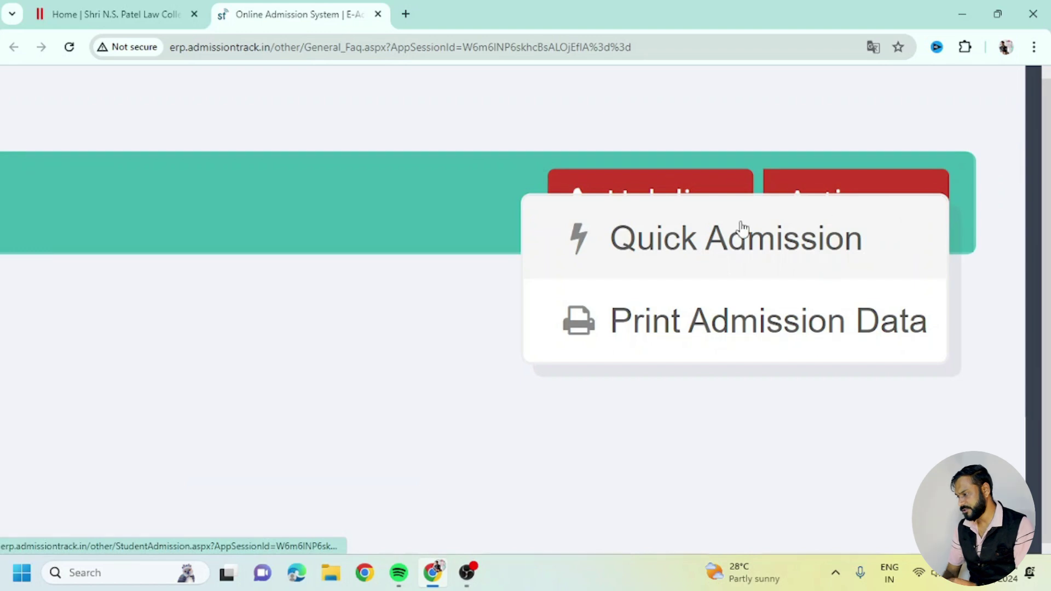
{"action": "left_click", "coordinate": [784, 245]}
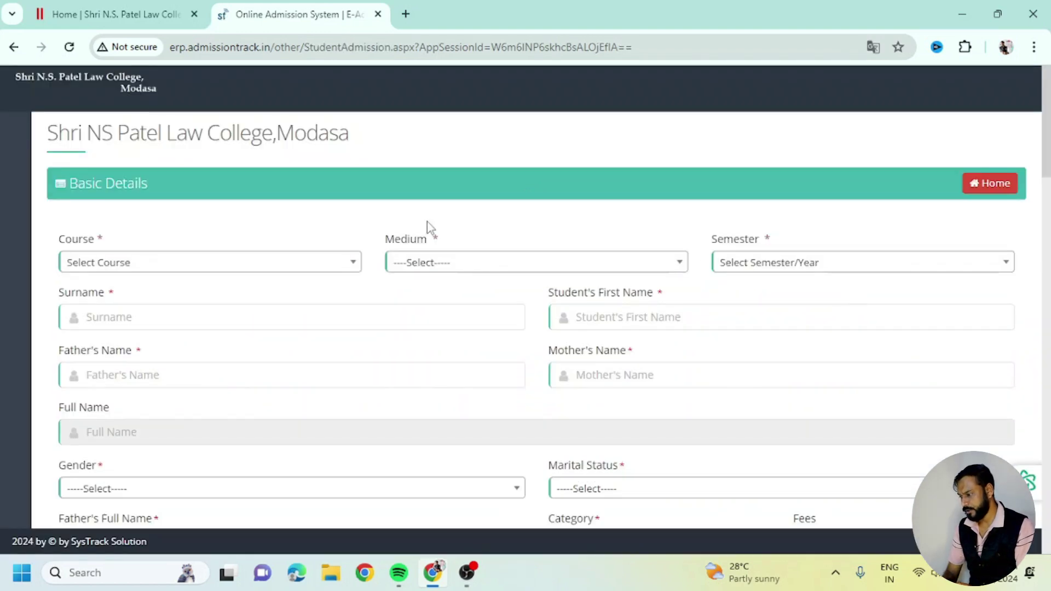
Step: In the Basic Details, set the course to LL.M., the medium to Gujarati and the semester to SEM-I
{"action": "left_click", "coordinate": [208, 264]}
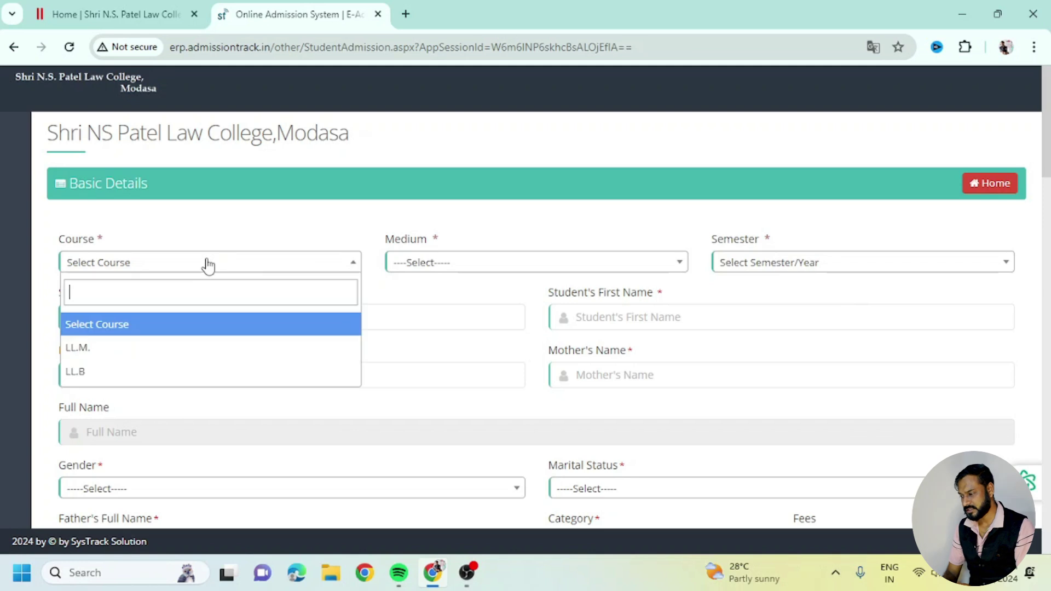
{"action": "left_click", "coordinate": [176, 351]}
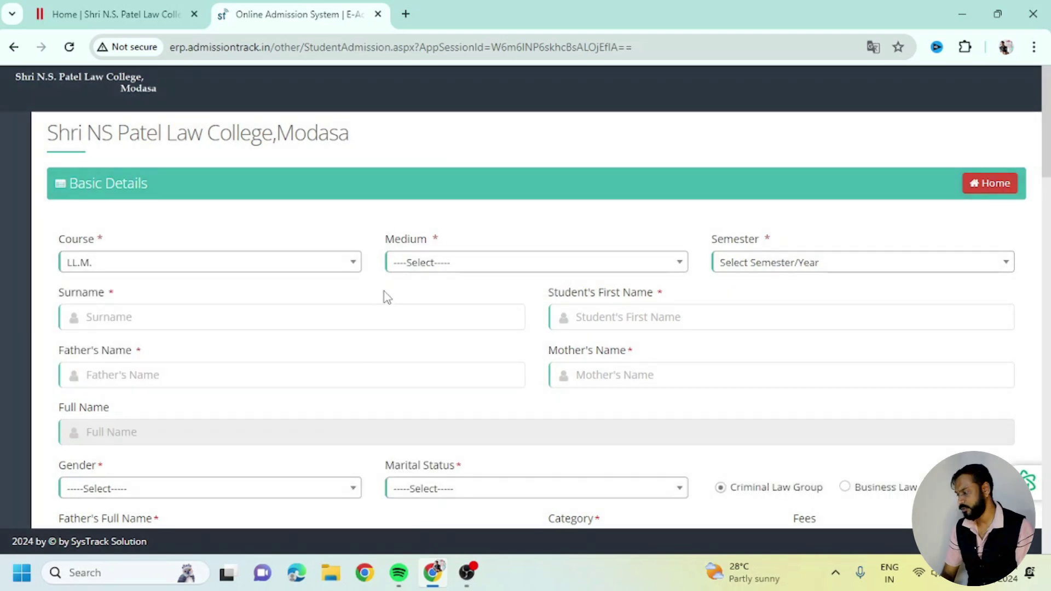
{"action": "left_click", "coordinate": [419, 267]}
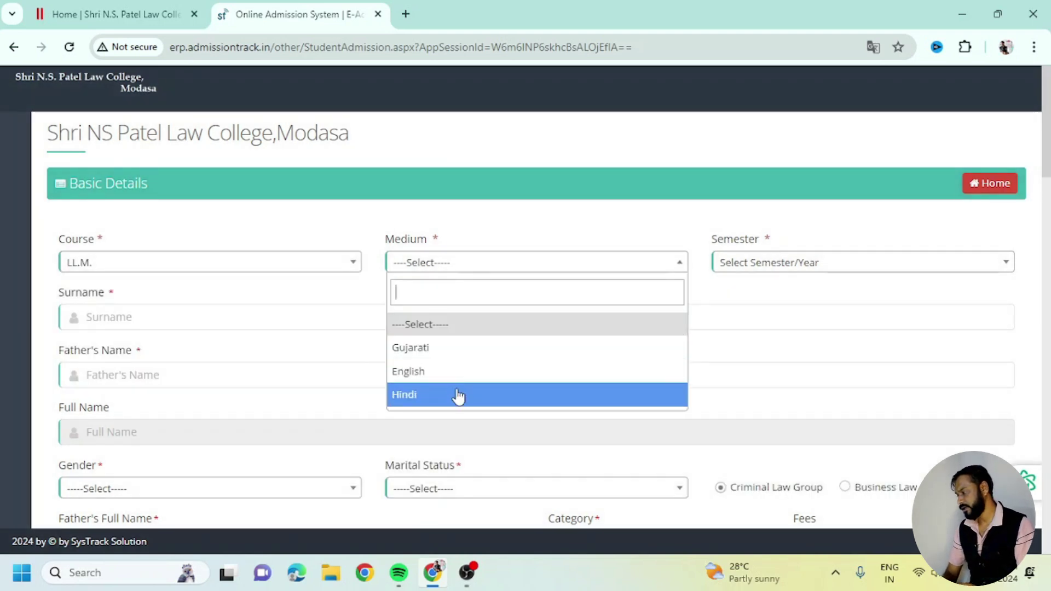
{"action": "left_click", "coordinate": [461, 348]}
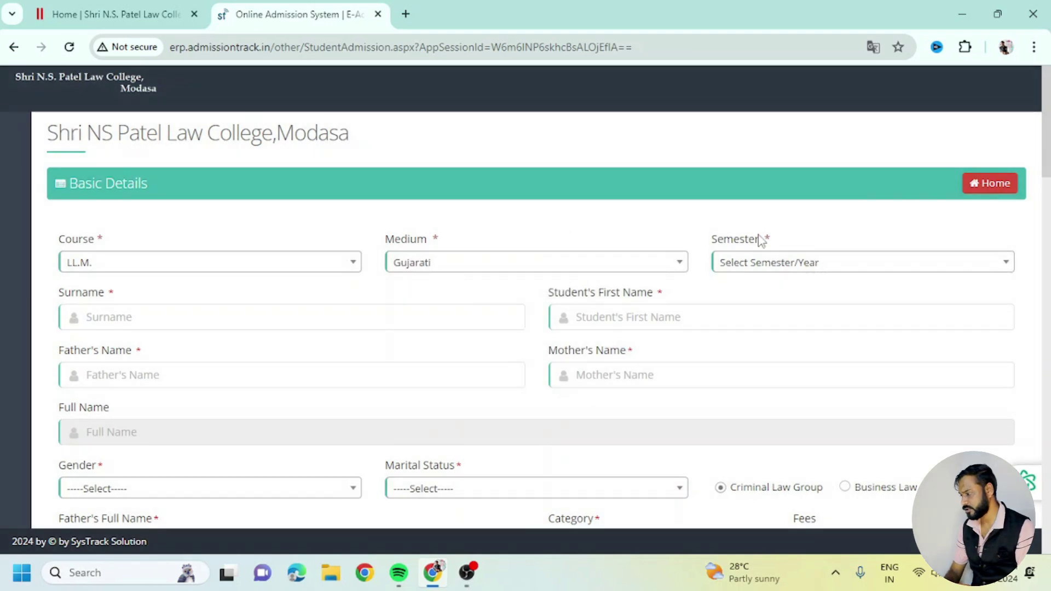
{"action": "left_click", "coordinate": [779, 262]}
{"action": "left_click", "coordinate": [777, 347]}
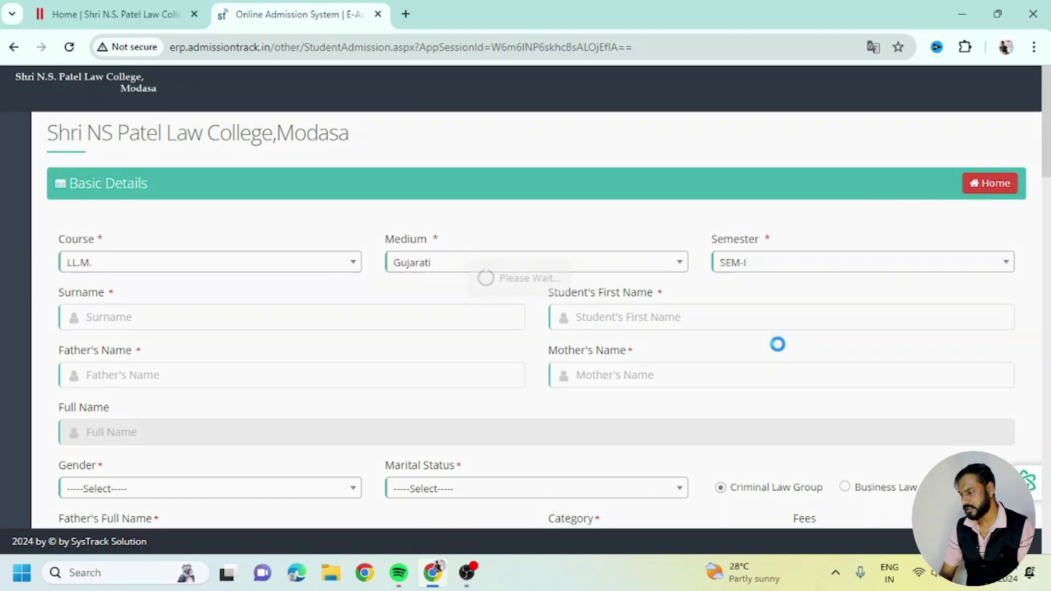
{"action": "left_click", "coordinate": [234, 313]}
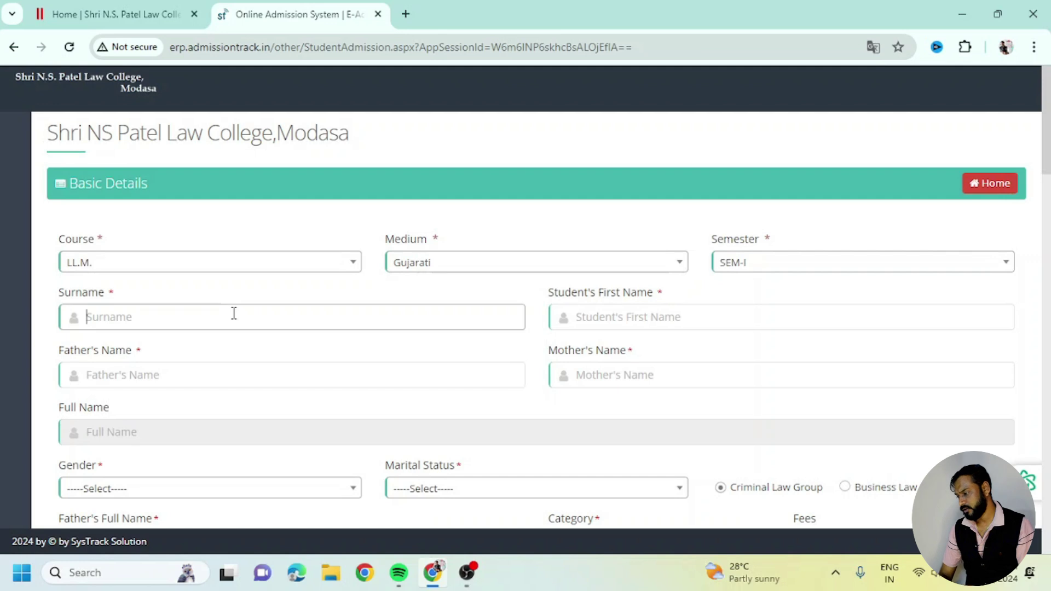
{"action": "left_click", "coordinate": [629, 320]}
{"action": "left_click", "coordinate": [341, 374]}
{"action": "left_click", "coordinate": [609, 374]}
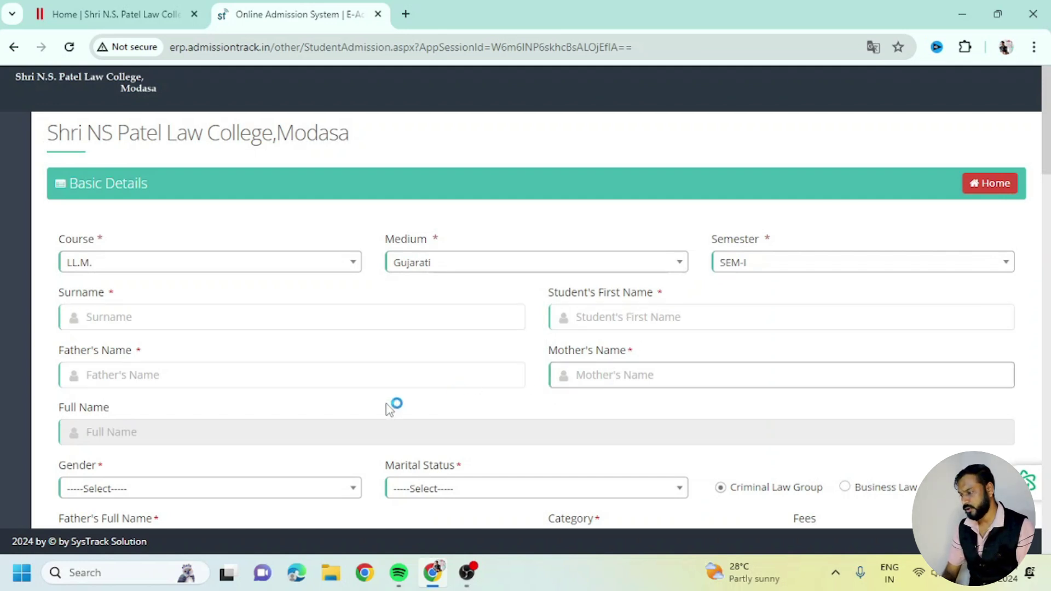
Step: Set the gender to Male and the marital status to Married, and choose the Business Law Group
{"action": "scroll", "coordinate": [1048, 186], "scroll_direction": "down", "scroll_amount": 3}
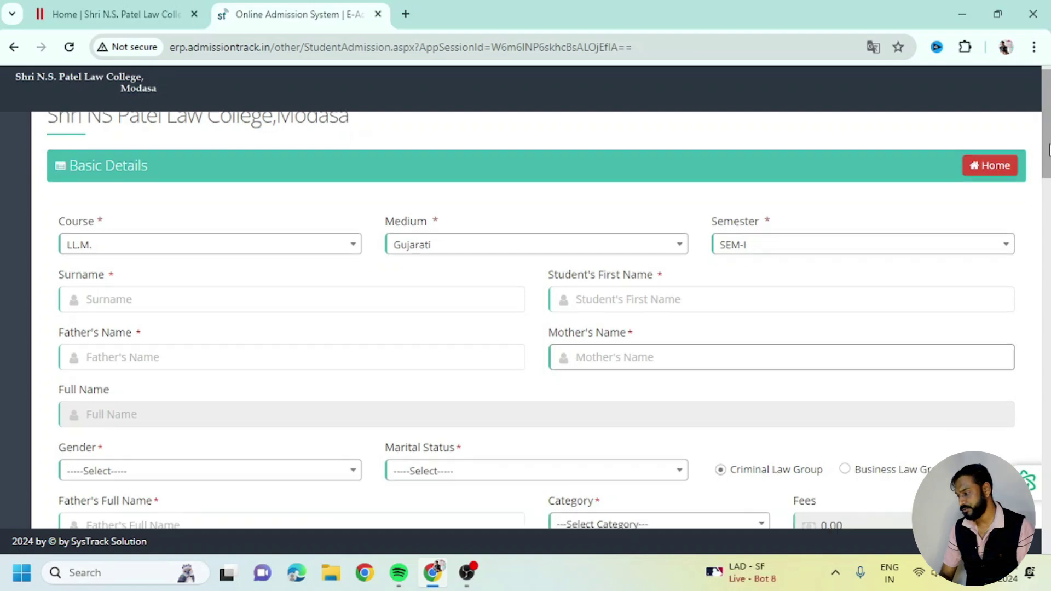
{"action": "scroll", "coordinate": [1048, 187], "scroll_direction": "down", "scroll_amount": 1}
{"action": "left_click", "coordinate": [274, 253]}
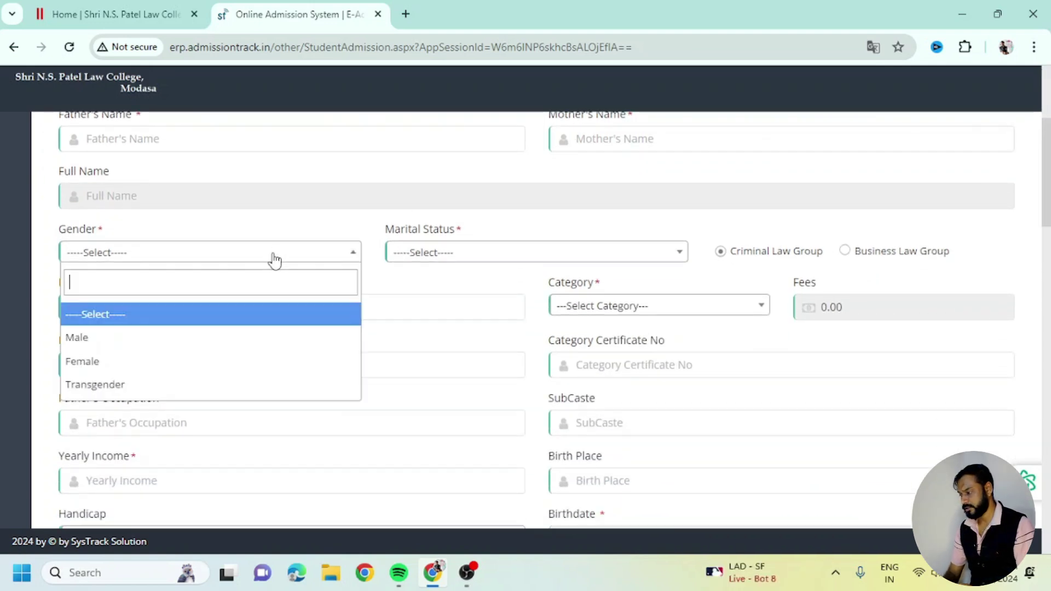
{"action": "left_click", "coordinate": [260, 337]}
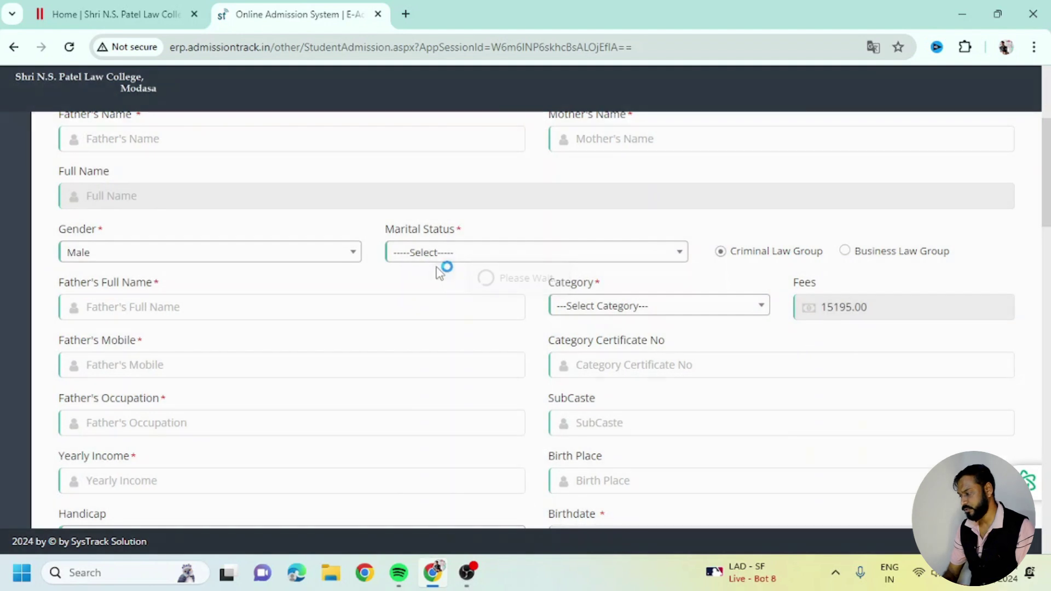
{"action": "left_click", "coordinate": [436, 257]}
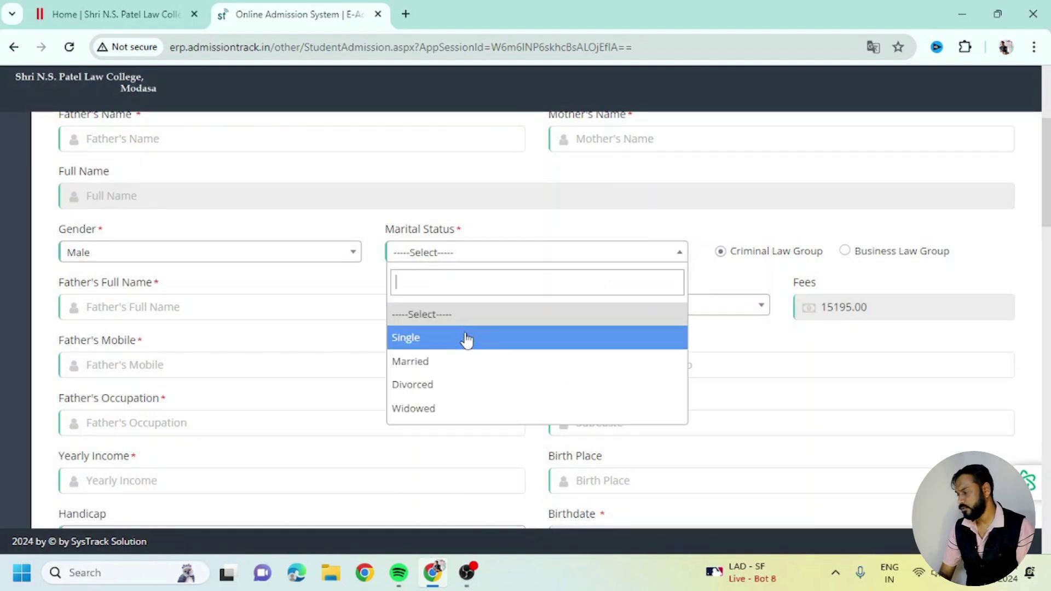
{"action": "left_click", "coordinate": [470, 362]}
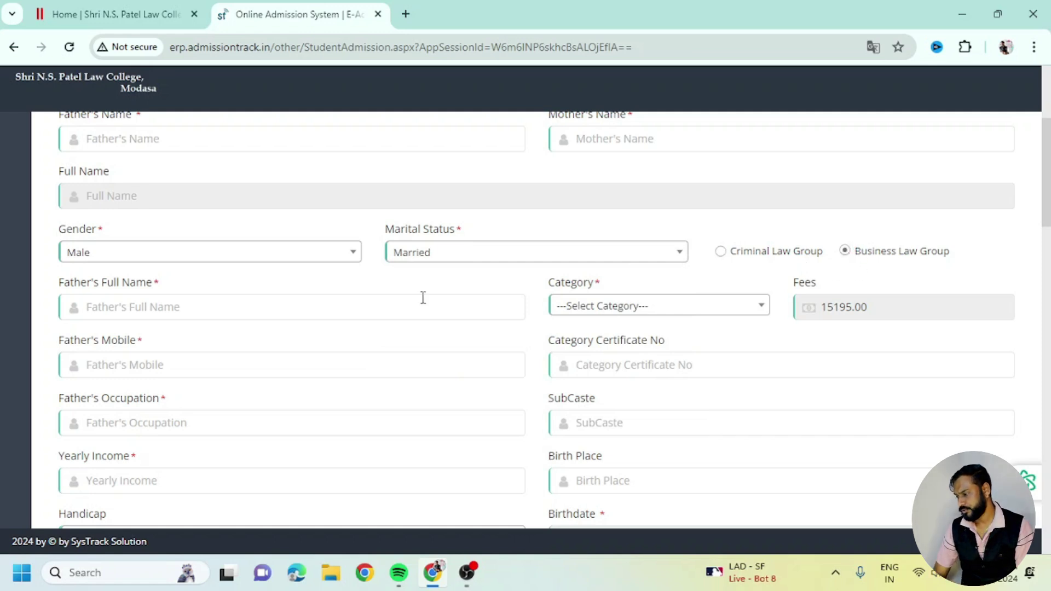
Step: Set the student's category to ST in the Basic Details
{"action": "left_click", "coordinate": [269, 306]}
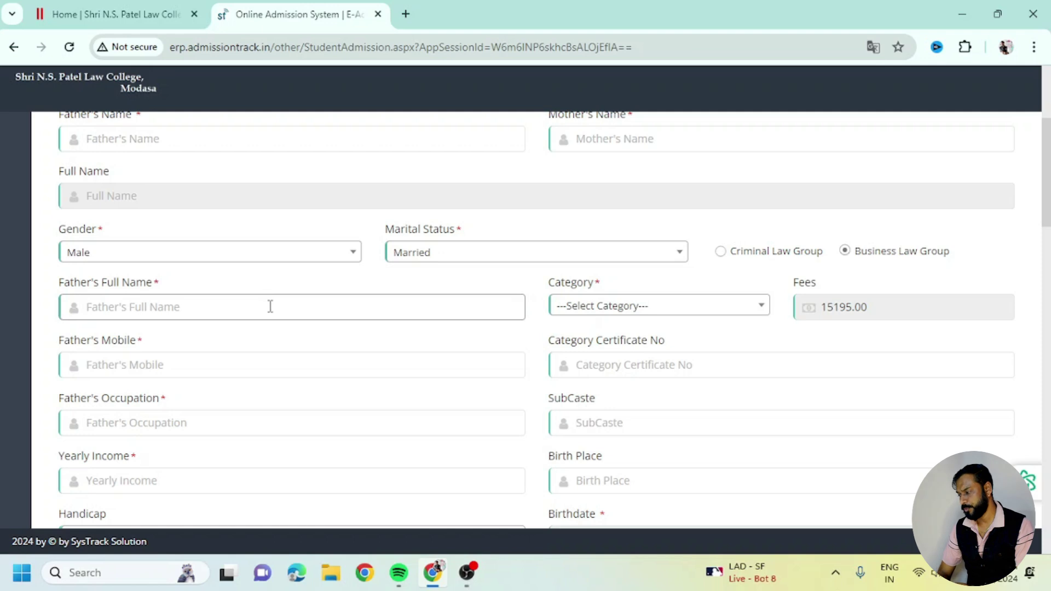
{"action": "left_click", "coordinate": [274, 363]}
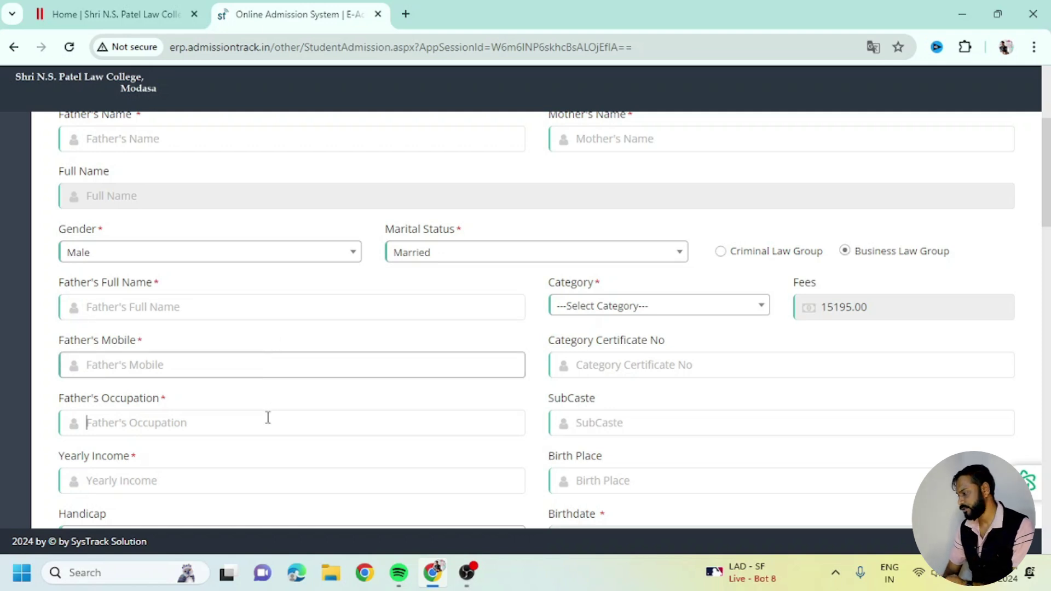
{"action": "left_click", "coordinate": [595, 317]}
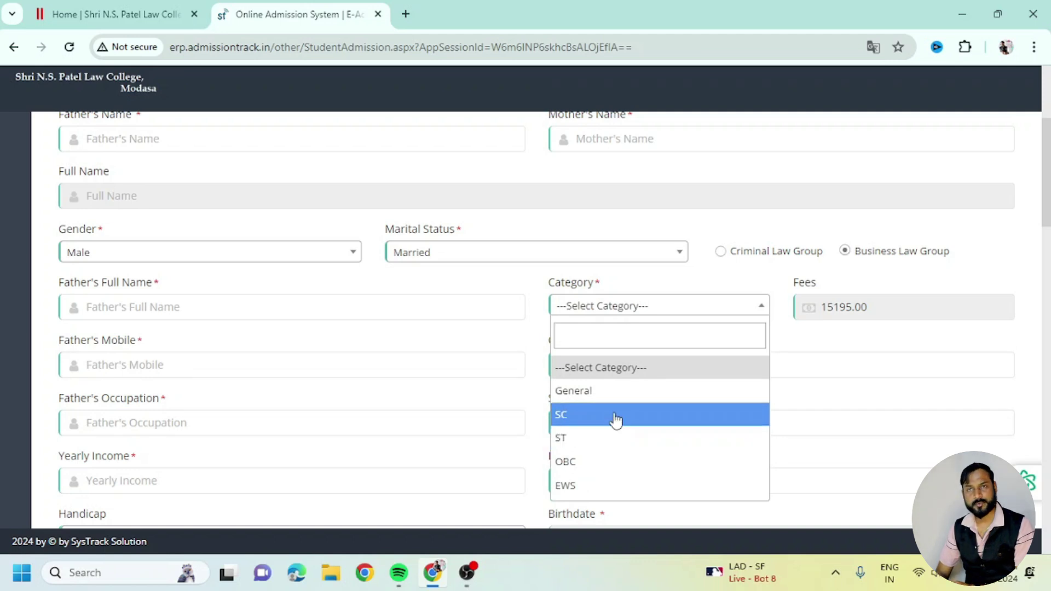
{"action": "left_click", "coordinate": [617, 438]}
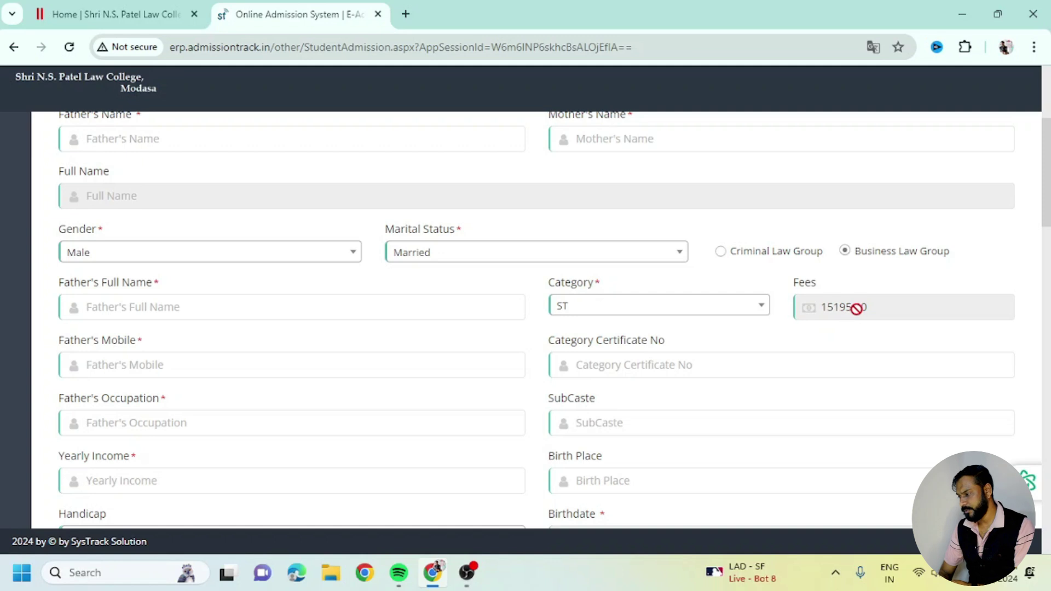
Step: Examine the remaining basic detail fields, including Handicap, and the address fields under Contact Details
{"action": "scroll", "coordinate": [1049, 205], "scroll_direction": "down", "scroll_amount": 3}
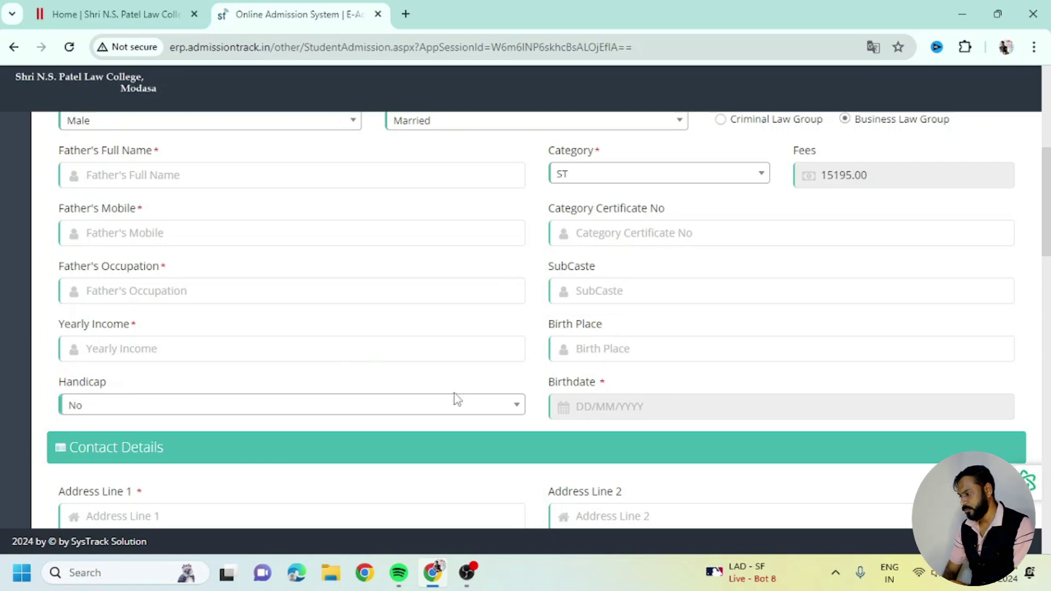
{"action": "left_click", "coordinate": [454, 407]}
{"action": "left_click", "coordinate": [456, 409]}
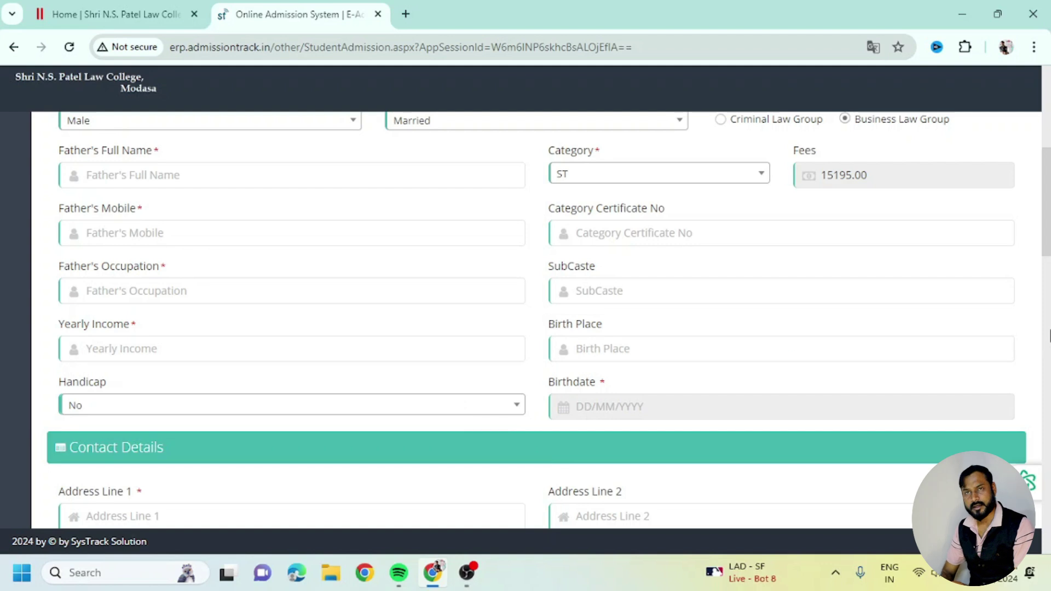
{"action": "left_click_drag", "start_coordinate": [1046, 210], "coordinate": [1048, 277]}
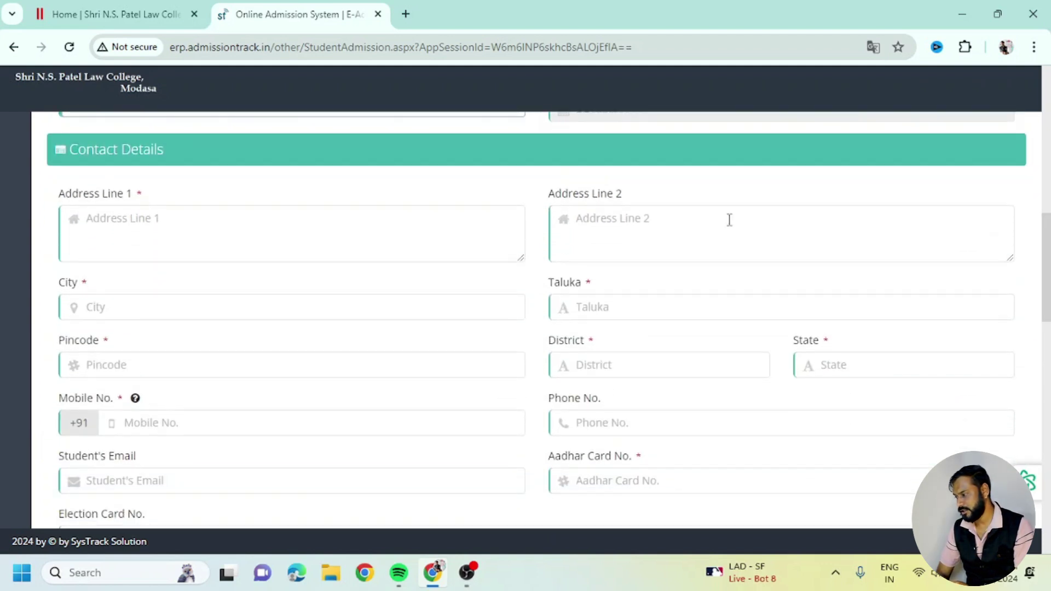
{"action": "left_click", "coordinate": [241, 228]}
{"action": "left_click_drag", "start_coordinate": [165, 156], "coordinate": [73, 155]}
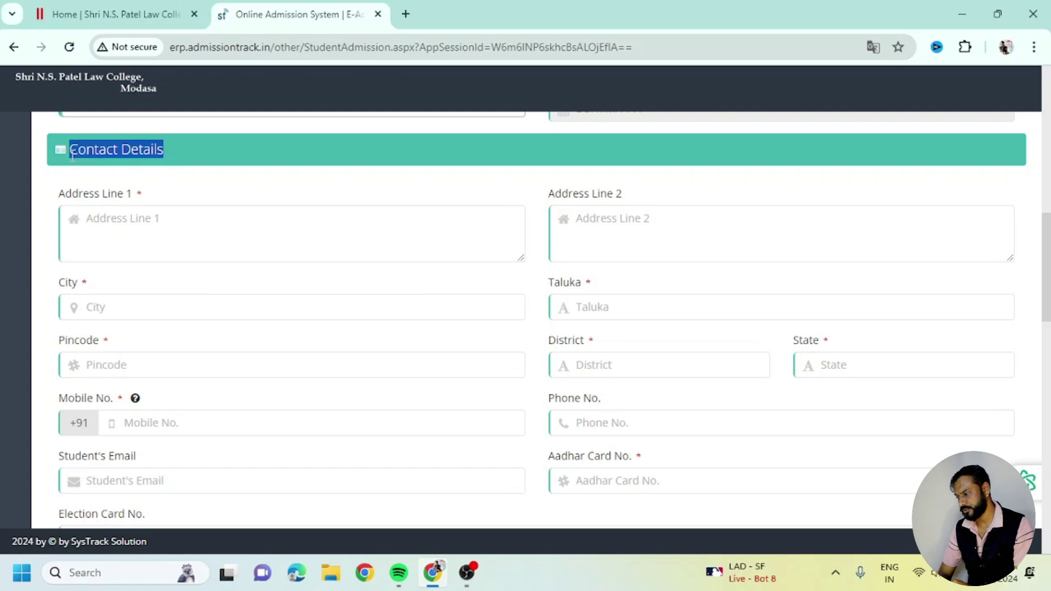
{"action": "left_click", "coordinate": [150, 232]}
Step: Fill in the contact details with city MODASA, taluka MODASA, district ARAVALLI and state GUJARAT
{"action": "left_click", "coordinate": [589, 212]}
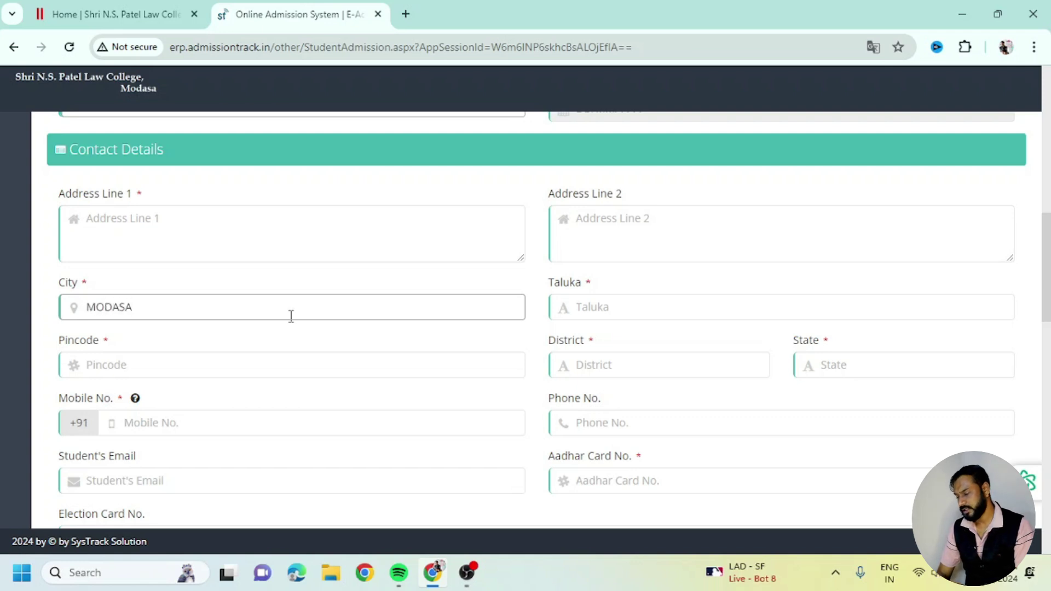
{"action": "left_click", "coordinate": [279, 358]}
{"action": "left_click", "coordinate": [595, 304]}
{"action": "type", "text": "MODASA"}
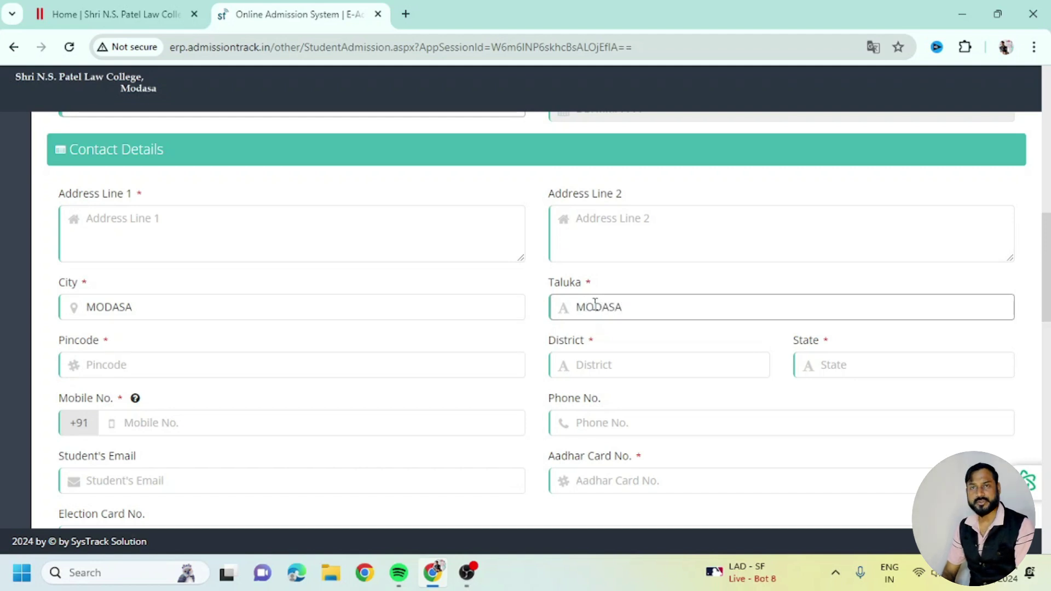
{"action": "left_click", "coordinate": [617, 371]}
{"action": "type", "text": "ARAVALLI"}
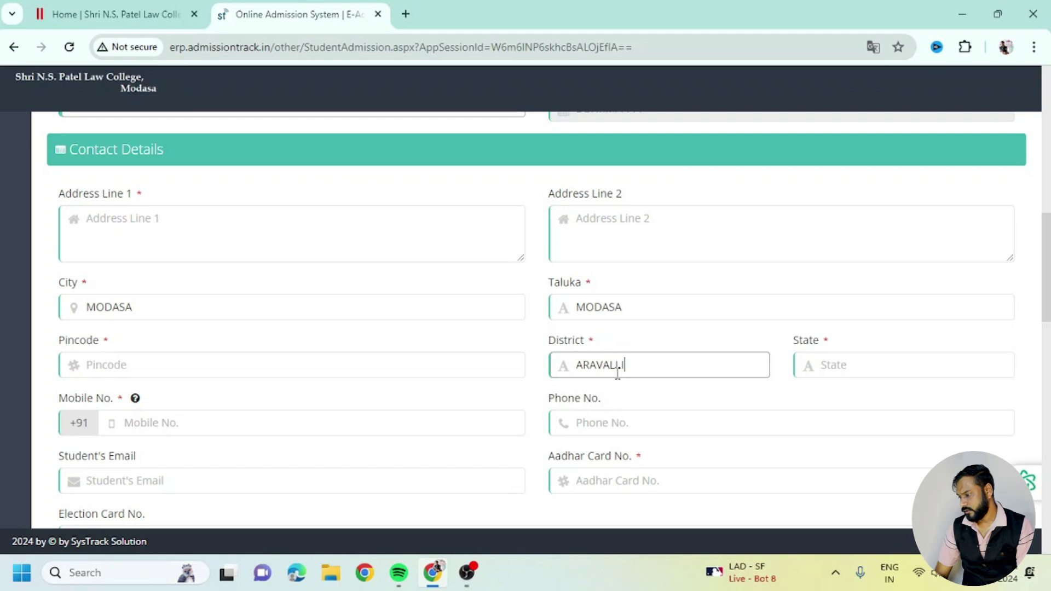
{"action": "left_click", "coordinate": [842, 370]}
{"action": "type", "text": "GUJARAT"}
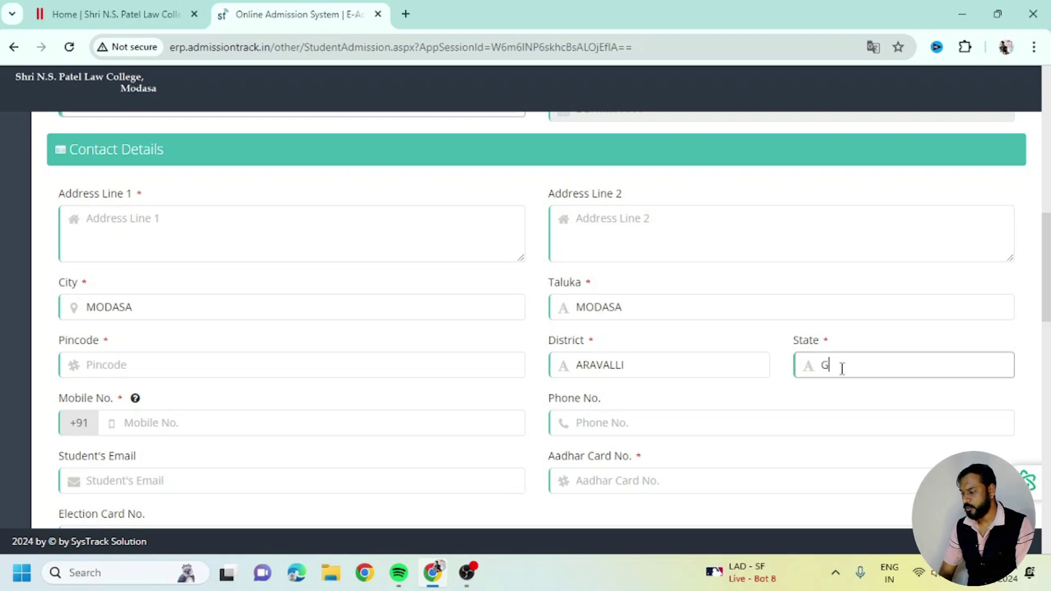
Step: Examine the phone number fields and the SSC and HSC board and passing year fields under Educational Details
{"action": "left_click", "coordinate": [271, 428]}
{"action": "left_click", "coordinate": [584, 429]}
{"action": "left_click_drag", "start_coordinate": [1047, 277], "coordinate": [1048, 362]}
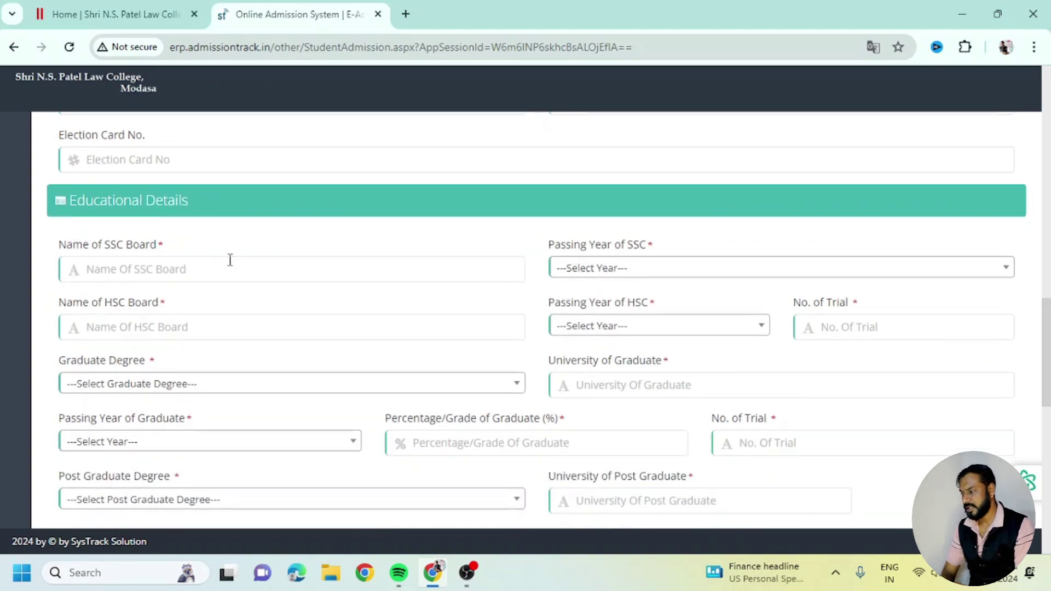
{"action": "left_click_drag", "start_coordinate": [190, 208], "coordinate": [68, 208]}
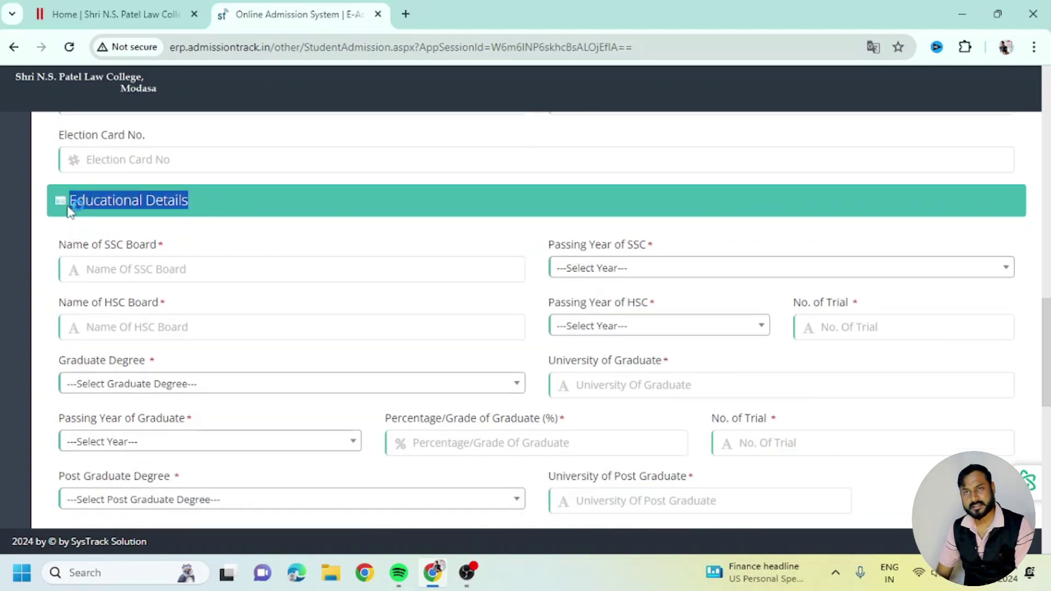
{"action": "left_click", "coordinate": [158, 275]}
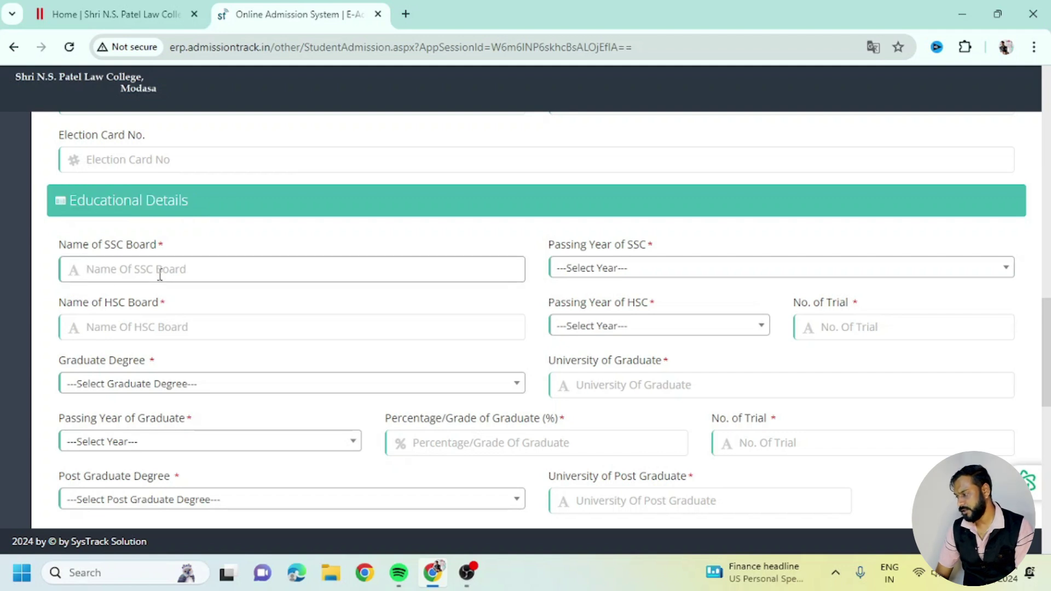
{"action": "left_click", "coordinate": [605, 269]}
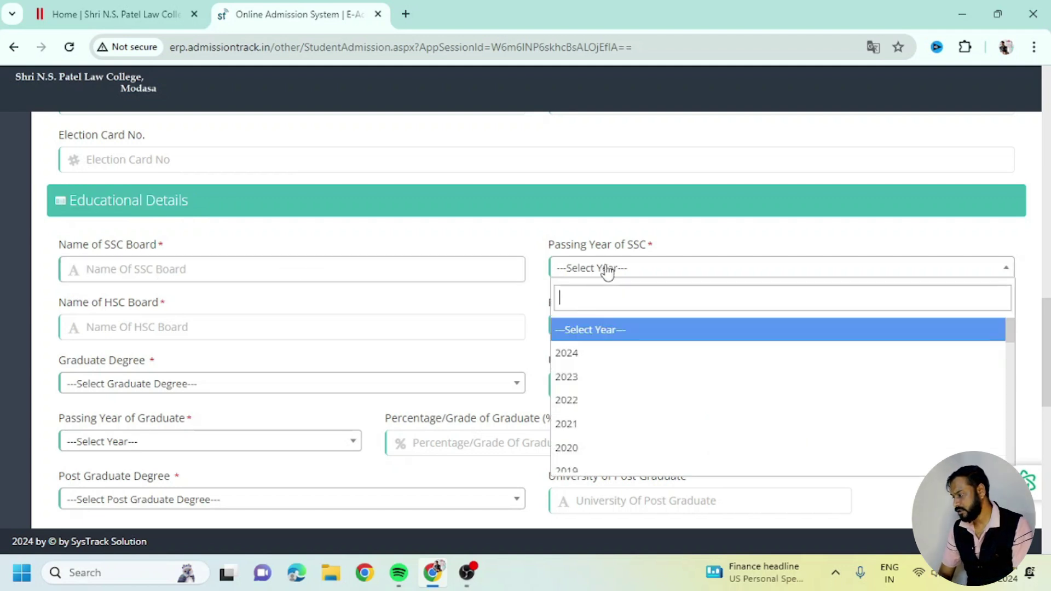
{"action": "left_click", "coordinate": [539, 238]}
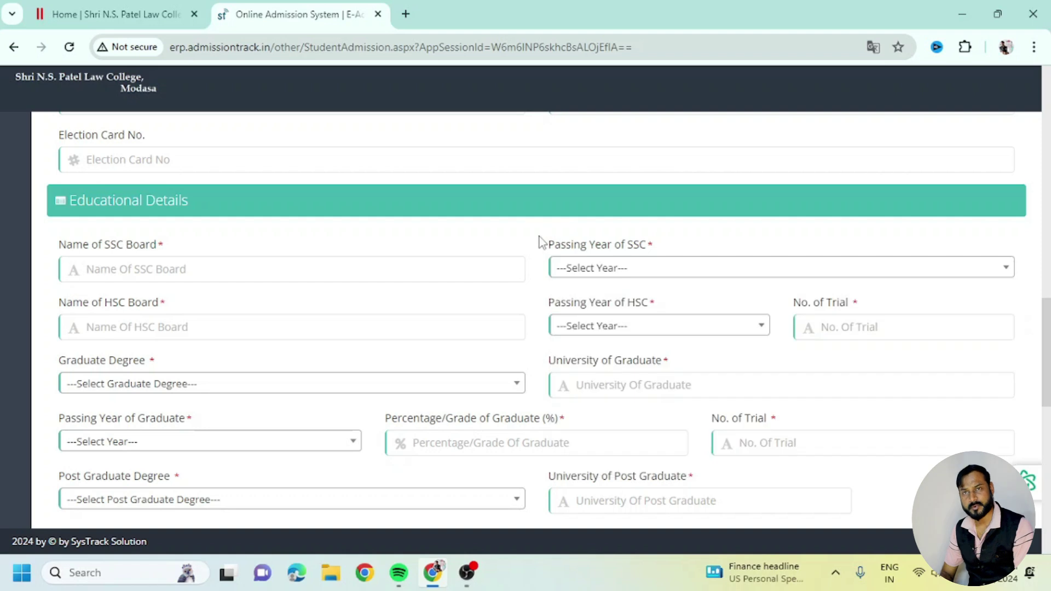
{"action": "left_click", "coordinate": [257, 326]}
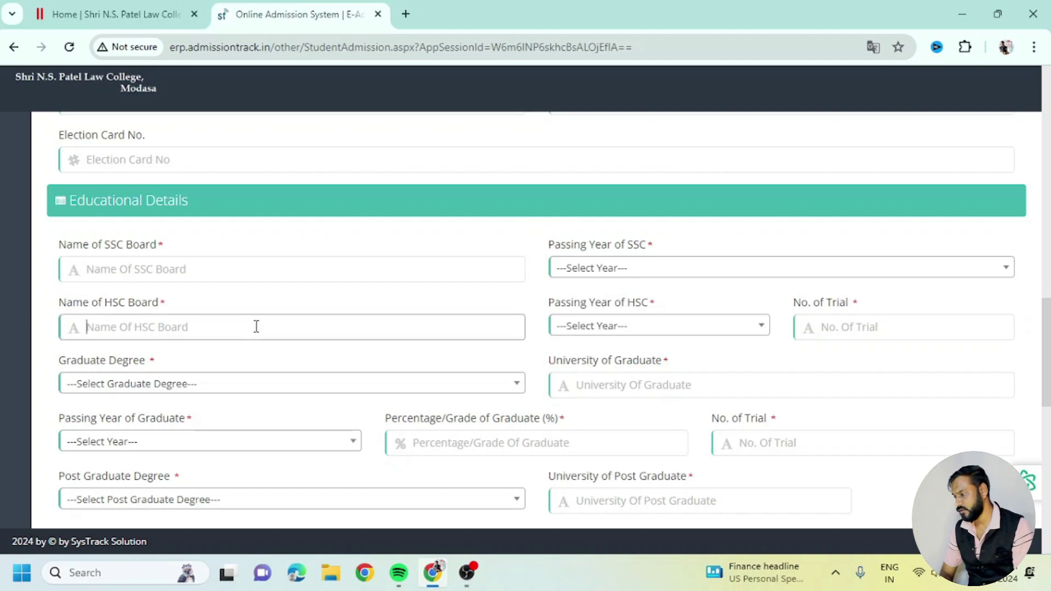
{"action": "left_click", "coordinate": [611, 333]}
{"action": "left_click", "coordinate": [615, 331]}
Step: Set the number of HSC trials to 1 and the graduate degree to Other
{"action": "left_click", "coordinate": [830, 326]}
{"action": "type", "text": "1"}
{"action": "left_click", "coordinate": [773, 298]}
{"action": "left_click", "coordinate": [286, 391]}
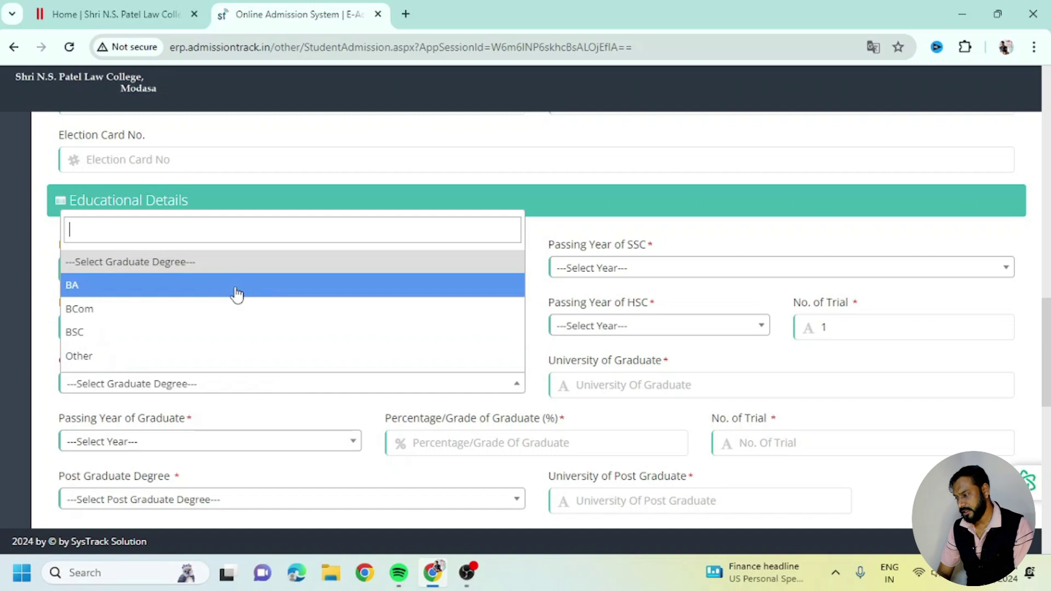
{"action": "left_click", "coordinate": [236, 355]}
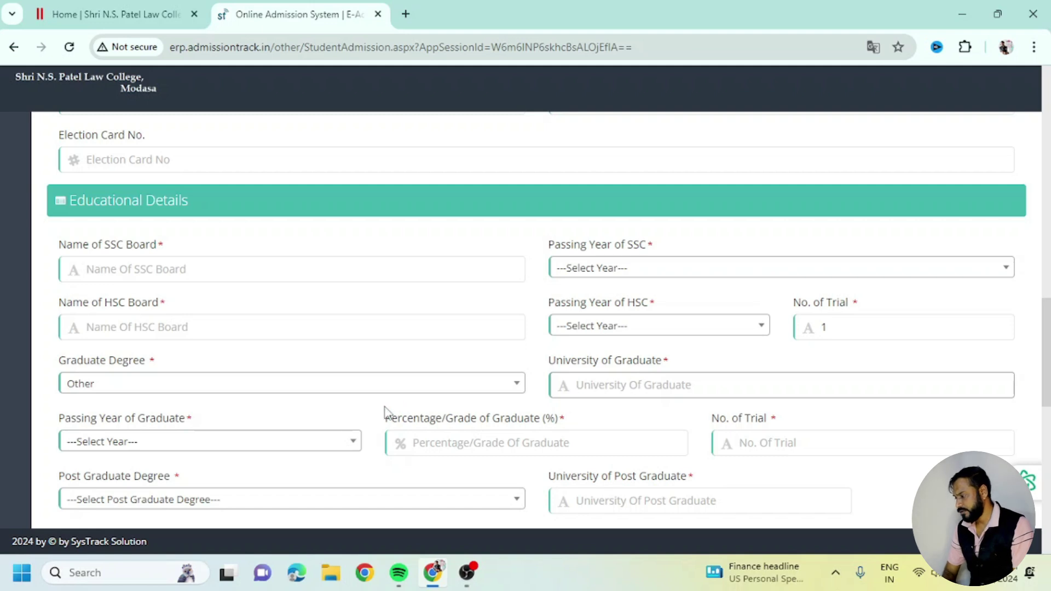
Step: Review the graduate degree, passing year and percentage fields, and set the number of graduate trials to 1
{"action": "left_click", "coordinate": [330, 422]}
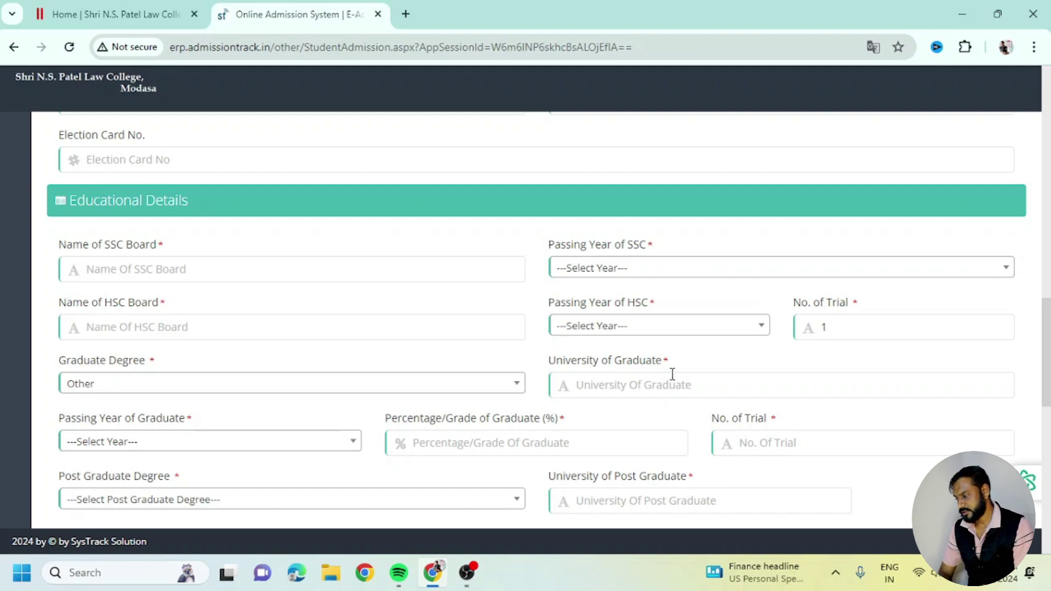
{"action": "left_click", "coordinate": [310, 384]}
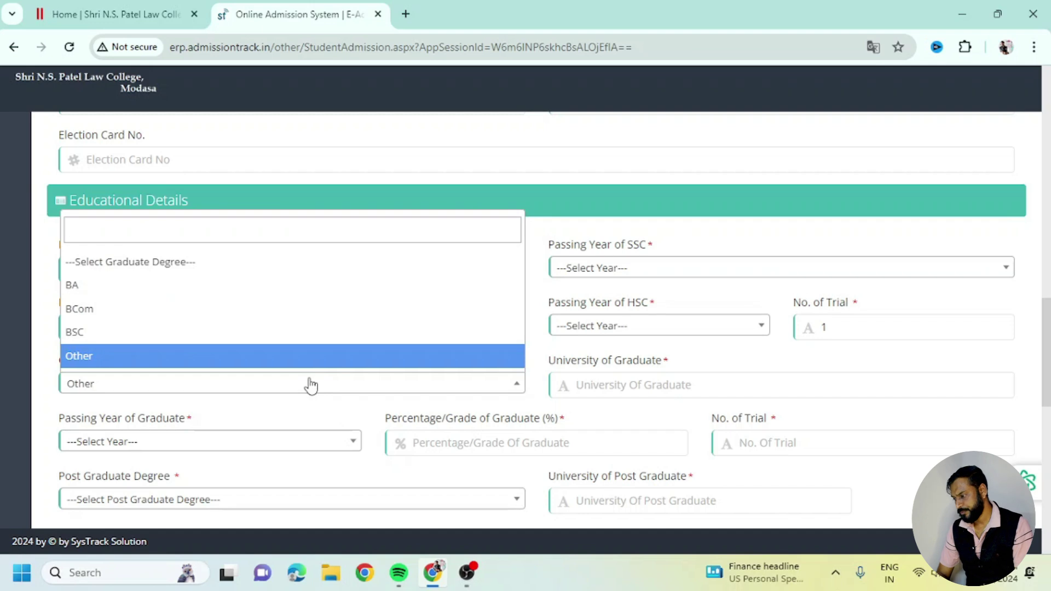
{"action": "left_click", "coordinate": [310, 384]}
{"action": "left_click_drag", "start_coordinate": [1046, 292], "coordinate": [1048, 378]}
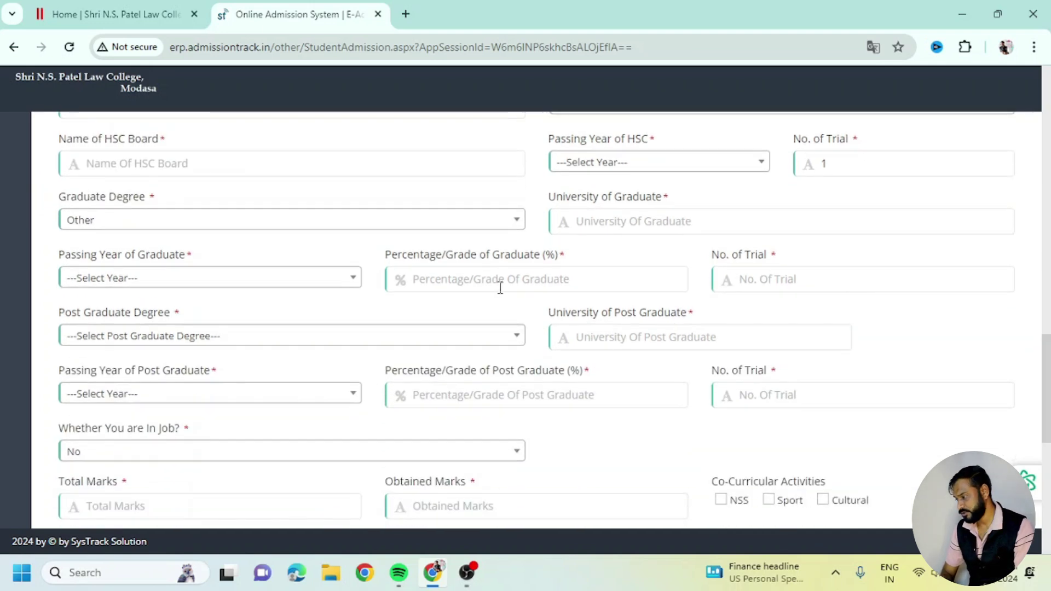
{"action": "left_click", "coordinate": [318, 282]}
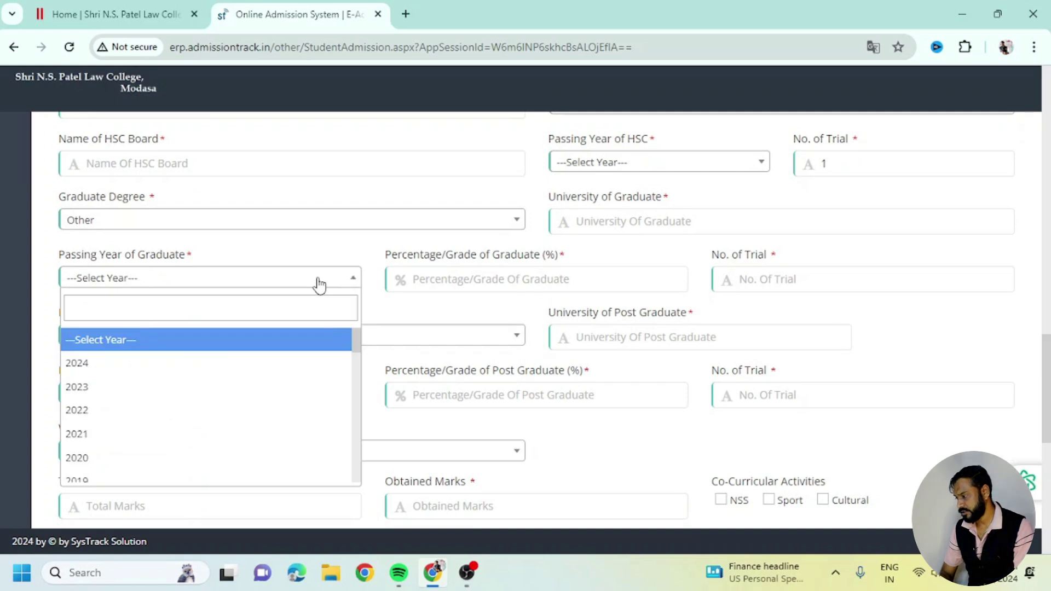
{"action": "left_click", "coordinate": [319, 282]}
{"action": "left_click", "coordinate": [481, 279]}
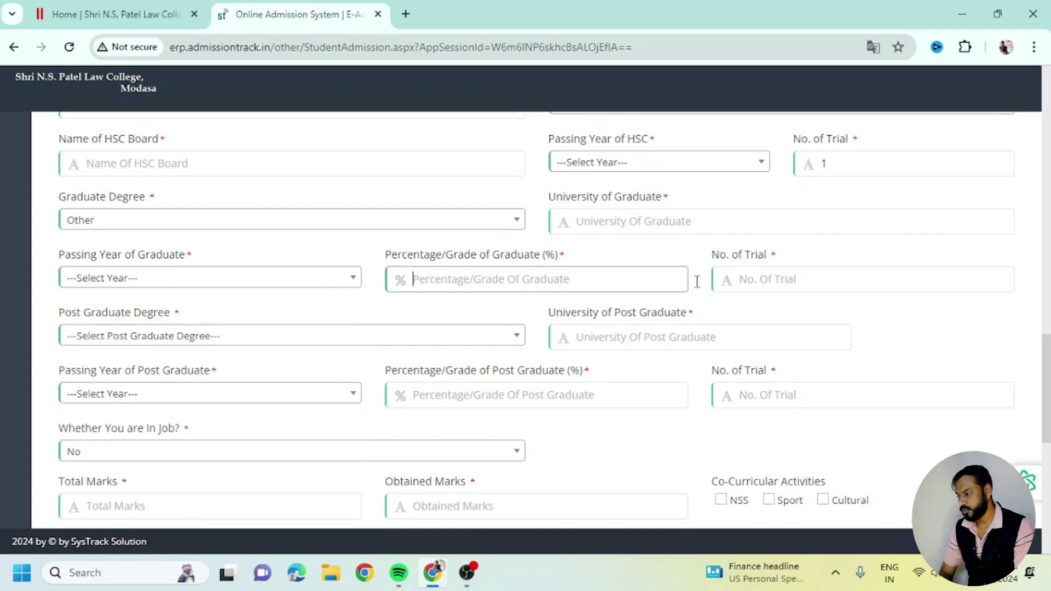
{"action": "left_click", "coordinate": [742, 279]}
{"action": "type", "text": "1"}
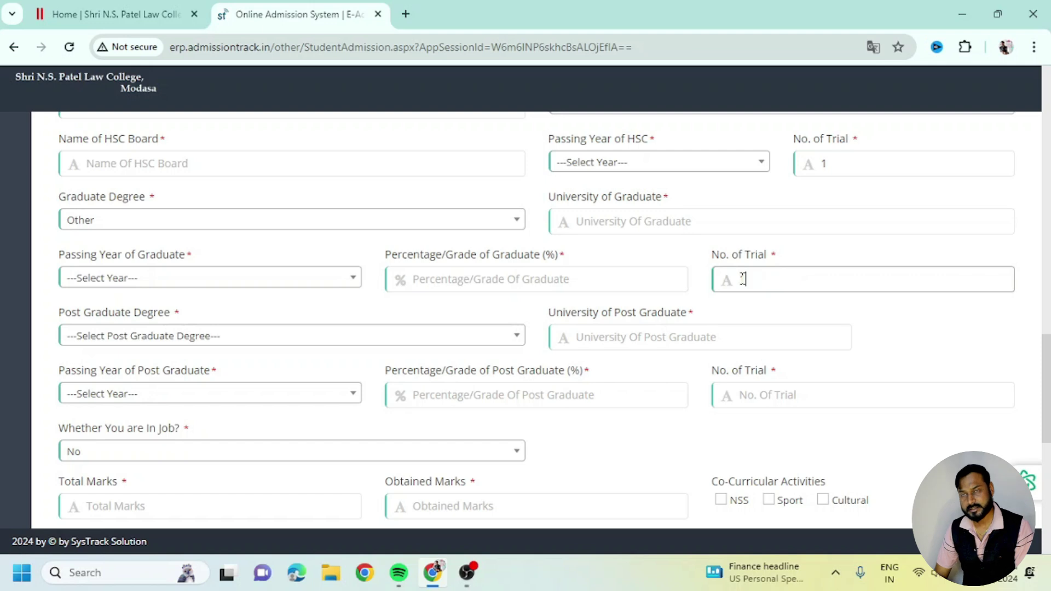
Step: Set the post graduate degree to LL.B and its number of trials to 1
{"action": "left_click", "coordinate": [355, 337]}
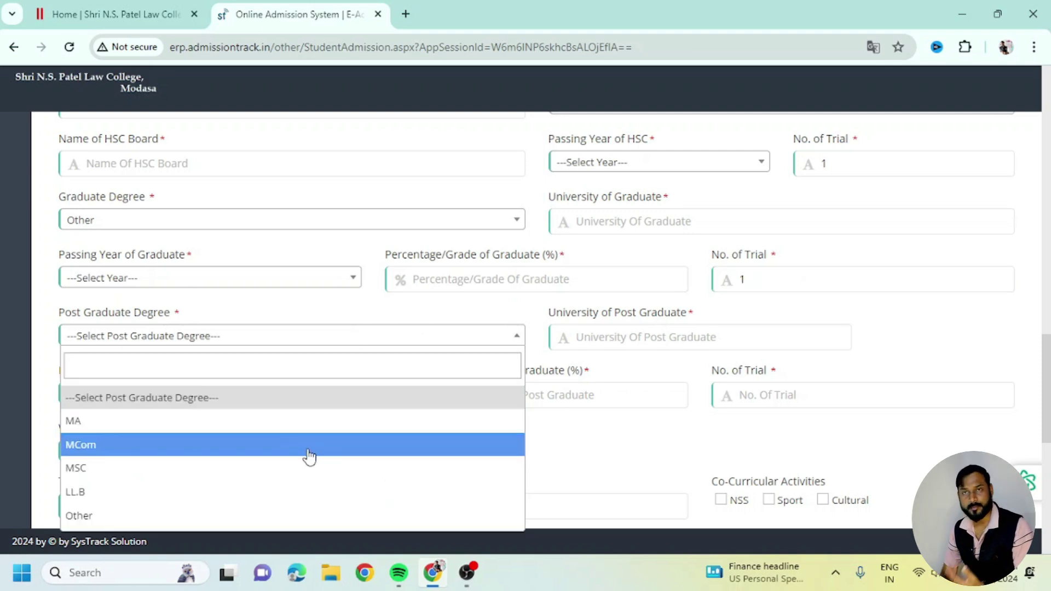
{"action": "left_click", "coordinate": [304, 491]}
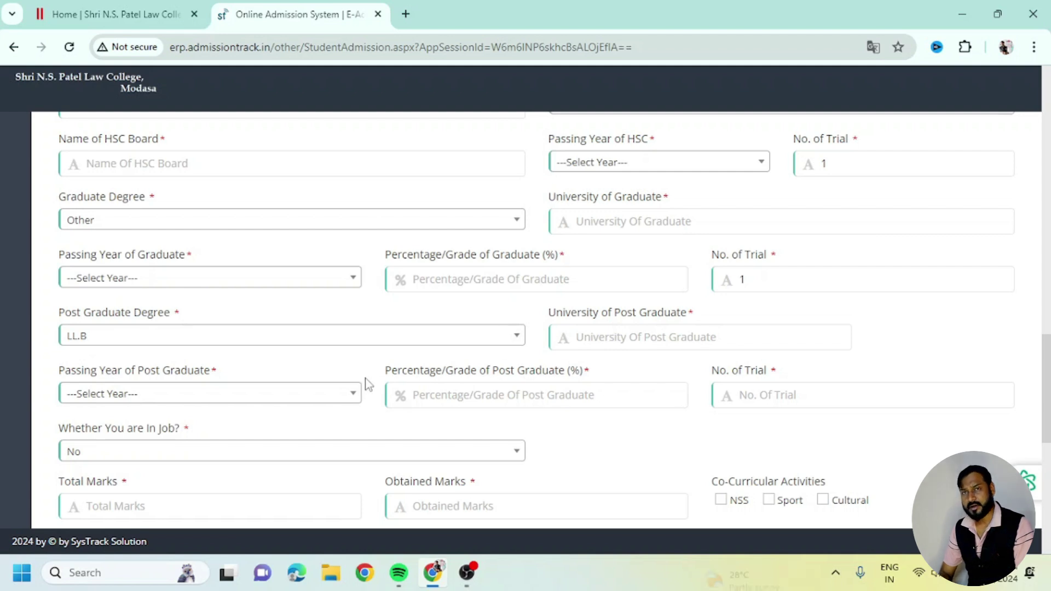
{"action": "left_click", "coordinate": [345, 395]}
{"action": "left_click", "coordinate": [346, 395]}
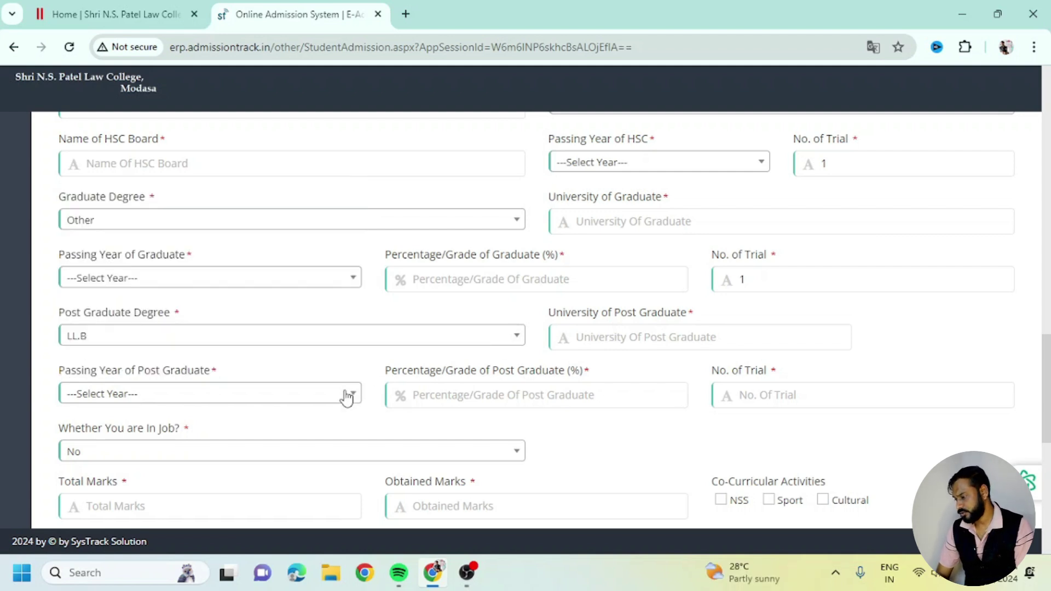
{"action": "left_click", "coordinate": [837, 395]}
{"action": "type", "text": "1"}
{"action": "left_click", "coordinate": [631, 440]}
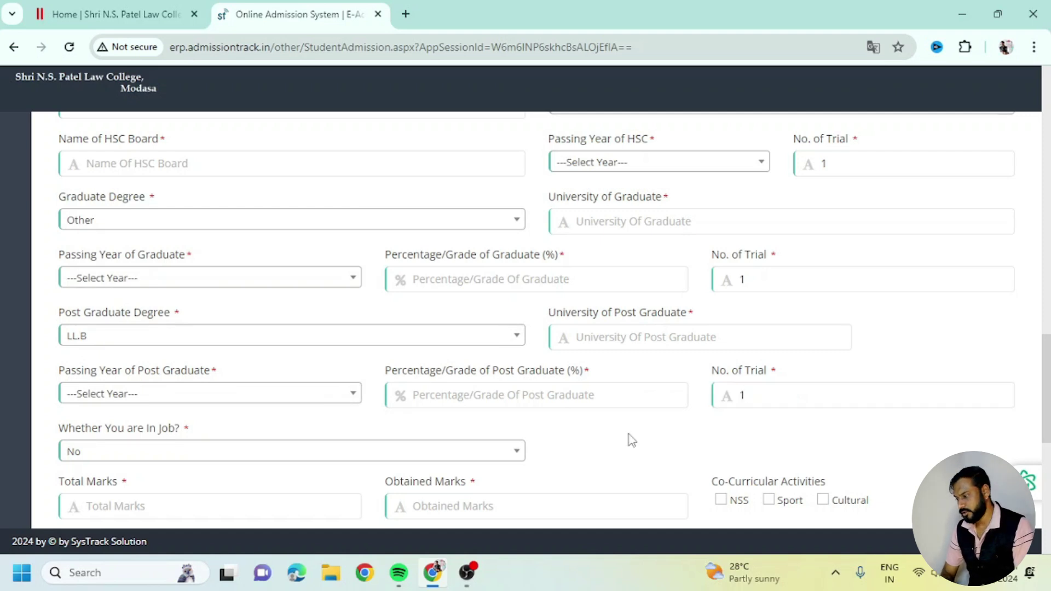
Step: Review the job status and marks fields, and select NSS and Sport as co-curricular activities
{"action": "left_click", "coordinate": [313, 460]}
{"action": "left_click", "coordinate": [313, 458]}
{"action": "left_click_drag", "start_coordinate": [1046, 399], "coordinate": [1048, 444]}
{"action": "left_click", "coordinate": [248, 317]}
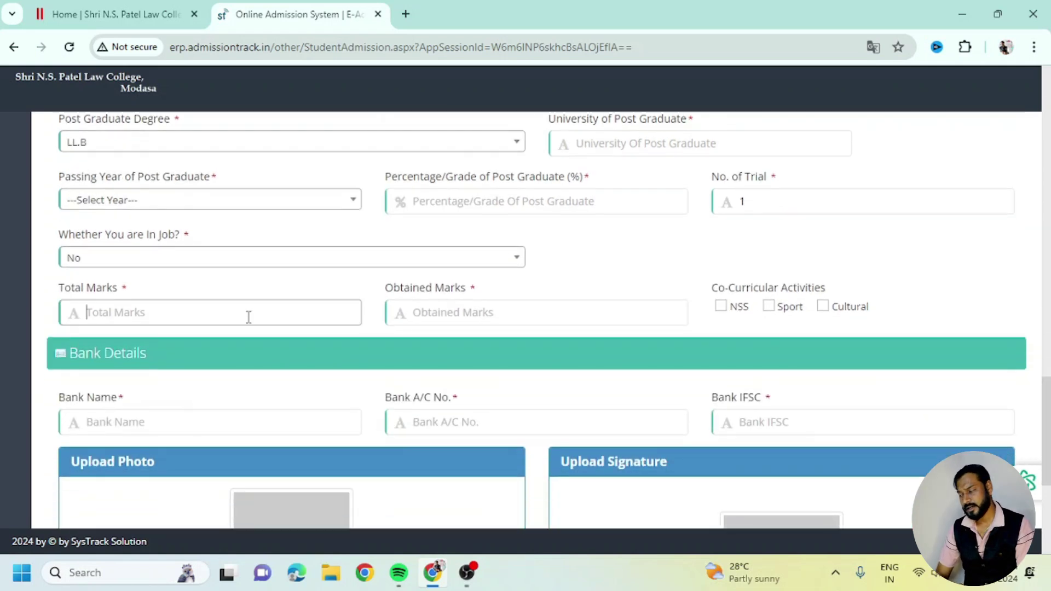
{"action": "left_click", "coordinate": [455, 316]}
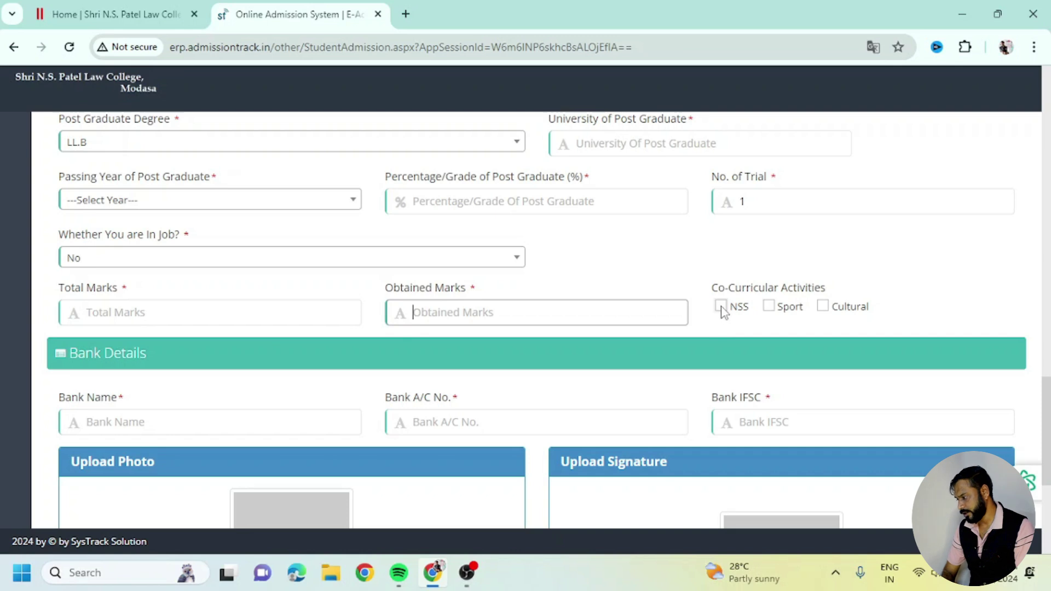
{"action": "left_click", "coordinate": [721, 307]}
{"action": "left_click", "coordinate": [772, 308]}
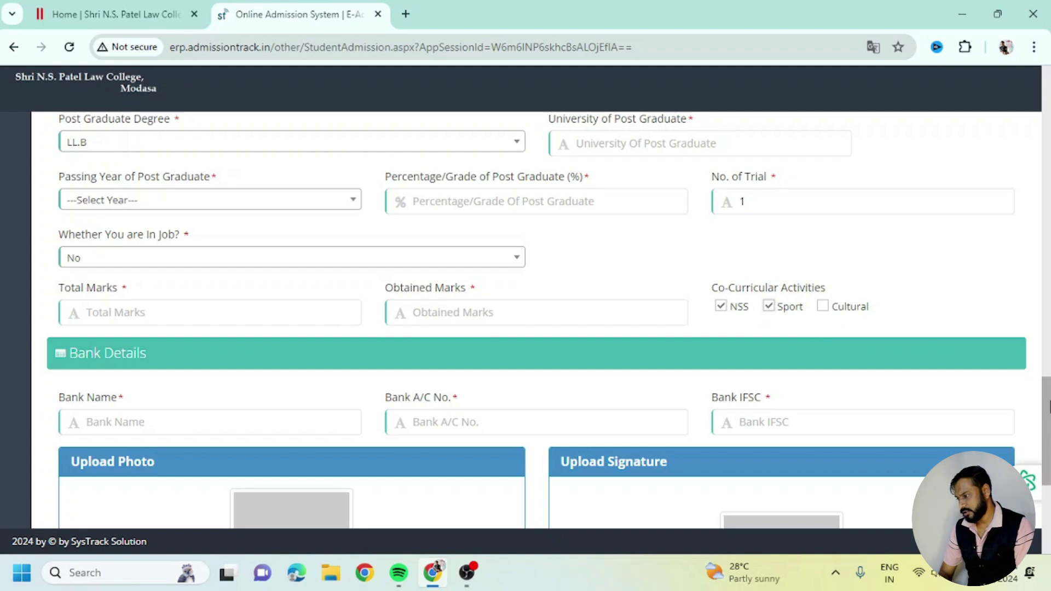
Step: Examine the Bank Details fields, the photo and signature upload requirements, and the certificate attachment section at the end of the form
{"action": "scroll", "coordinate": [547, 328], "scroll_direction": "down", "scroll_amount": 3}
{"action": "left_click", "coordinate": [244, 298]}
{"action": "left_click", "coordinate": [411, 301]}
{"action": "left_click", "coordinate": [726, 300]}
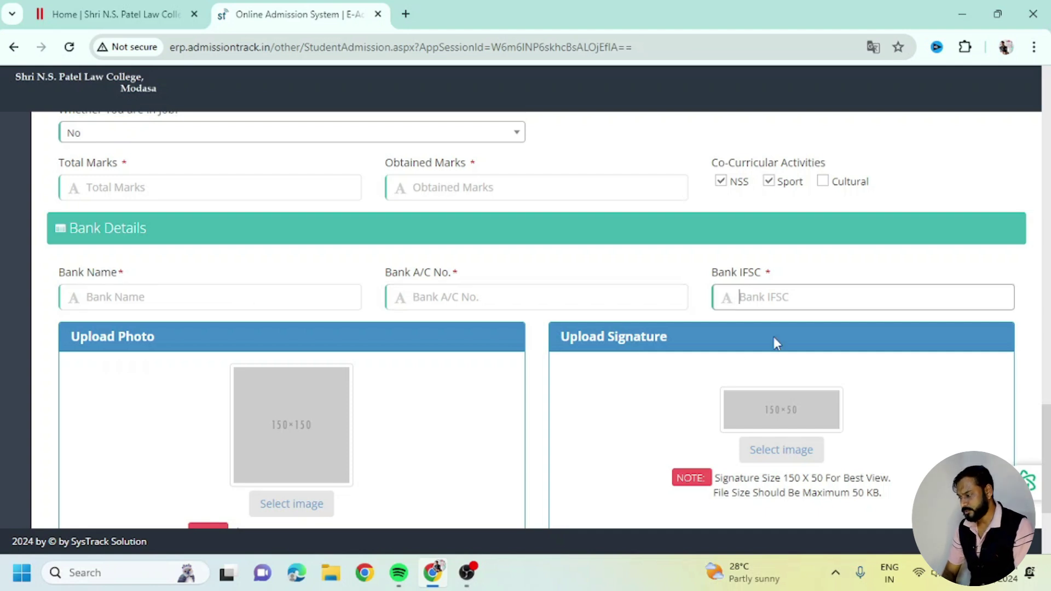
{"action": "scroll", "coordinate": [293, 418], "scroll_direction": "down", "scroll_amount": 2}
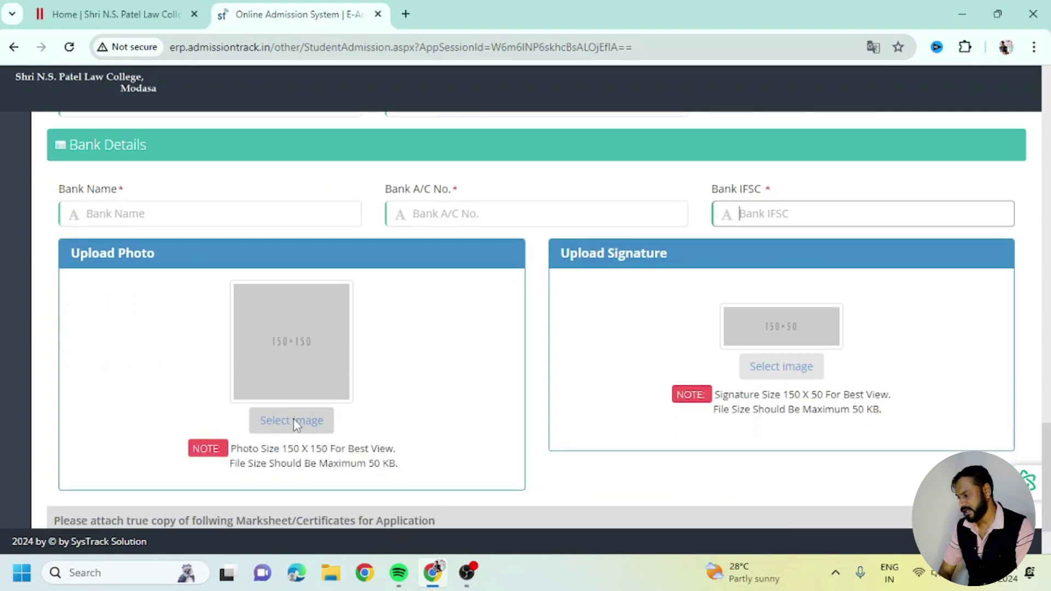
{"action": "left_click", "coordinate": [267, 428]}
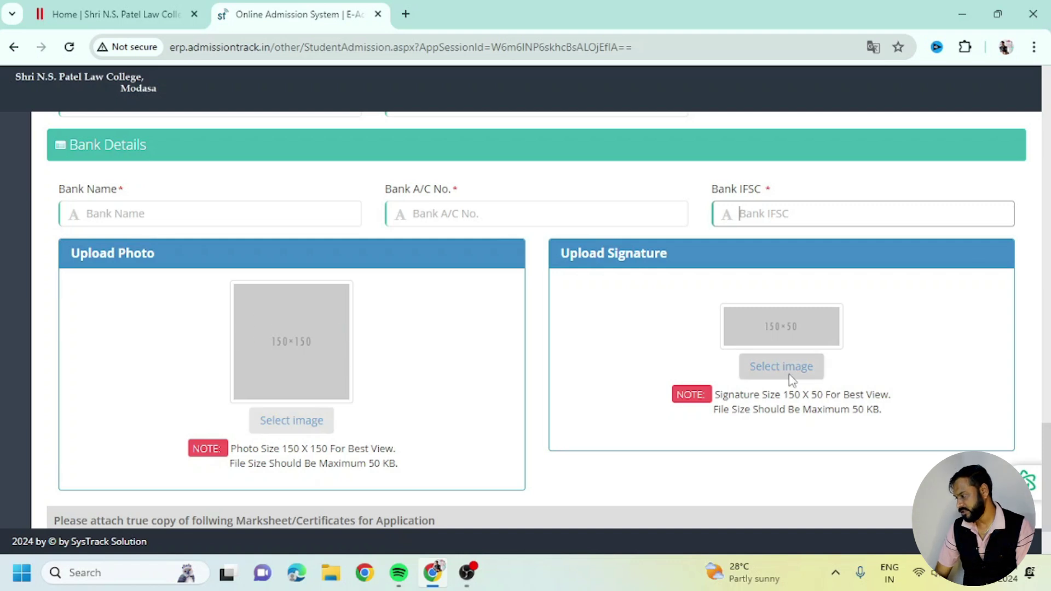
{"action": "scroll", "coordinate": [525, 328], "scroll_direction": "down", "scroll_amount": 2}
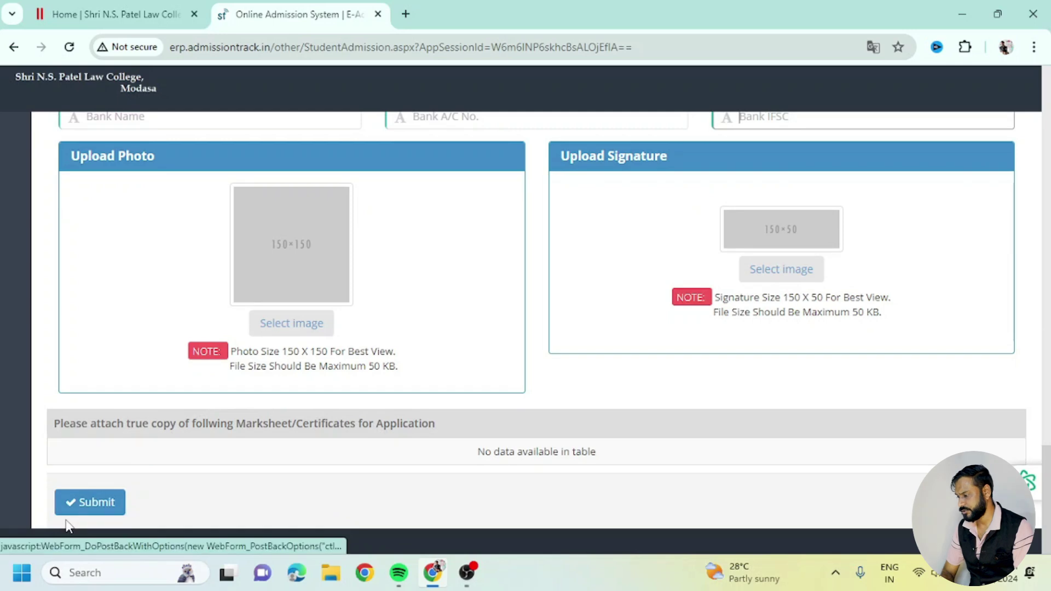
{"action": "scroll", "coordinate": [67, 519], "scroll_direction": "up", "scroll_amount": 6}
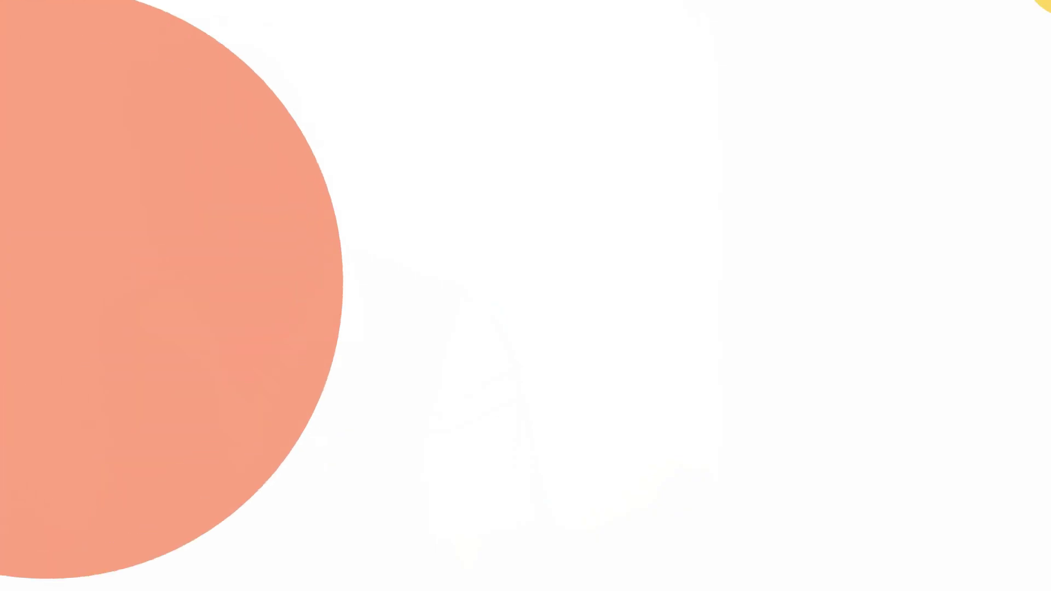